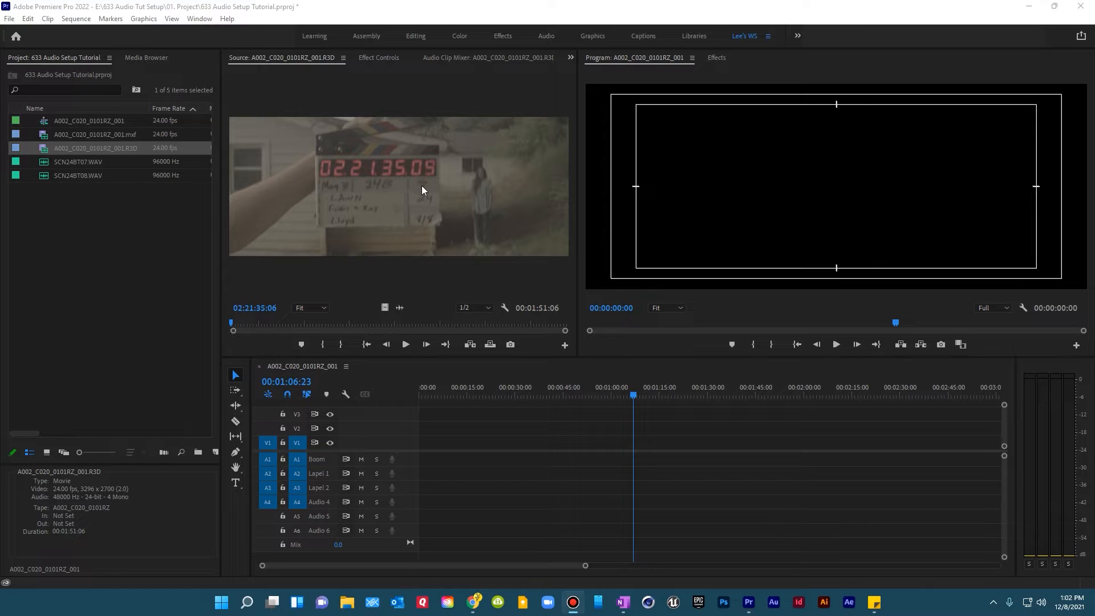
Step: Find the slate clap frame in the A002_C020_0101RZ_001.R3D source clip and mark an In point there at 02:21:38:22
click(406, 344)
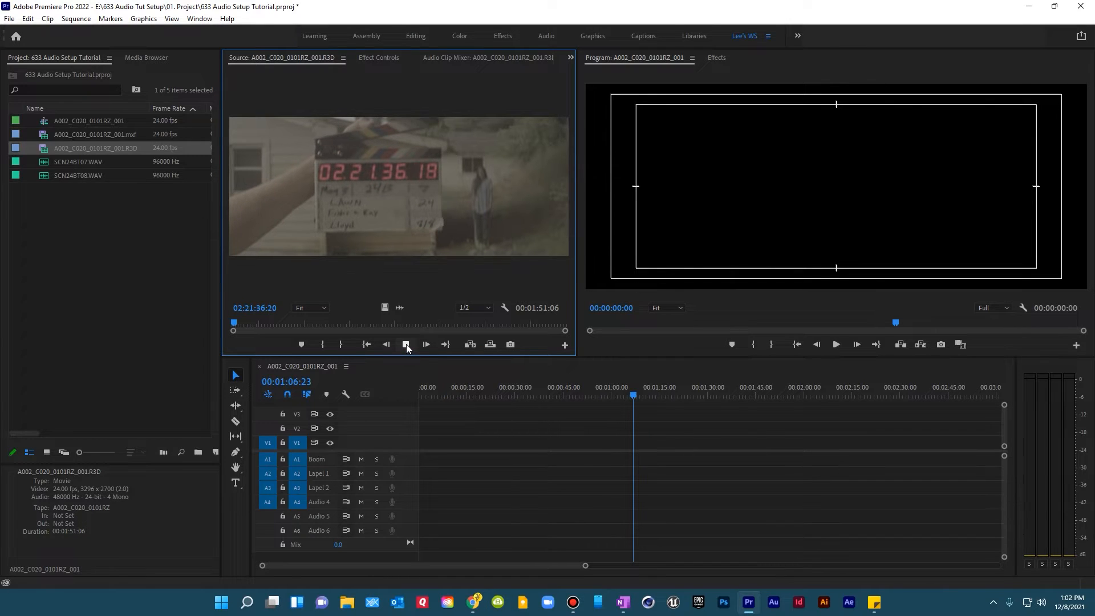
click(406, 344)
key(Left)
key(Left)
key(Left)
key(Left)
key(Left)
key(Left)
key(Left)
key(Left)
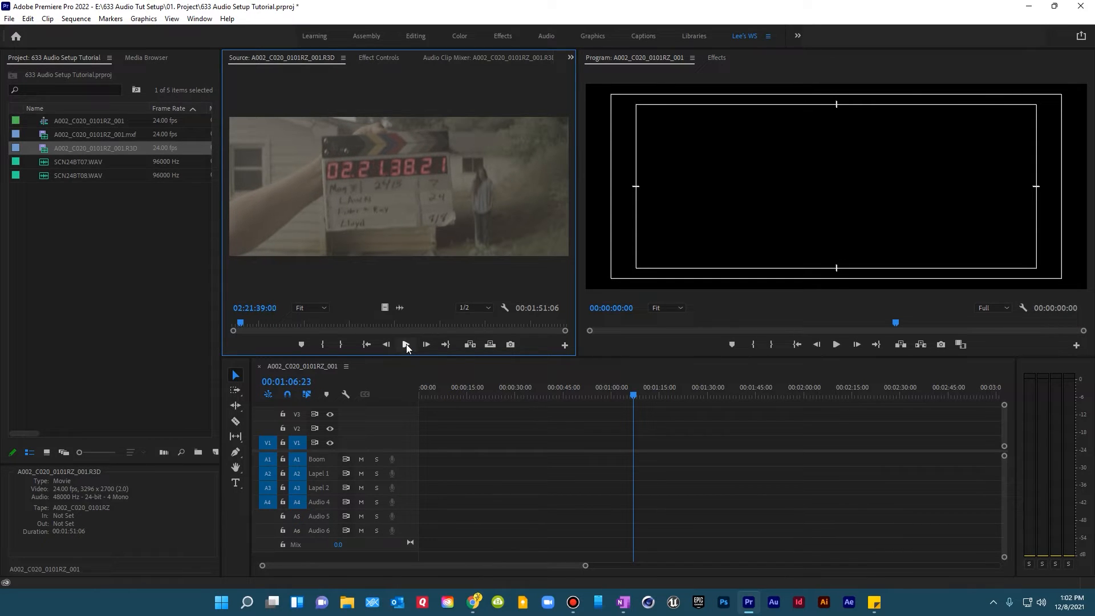
key(Right)
key(Right)
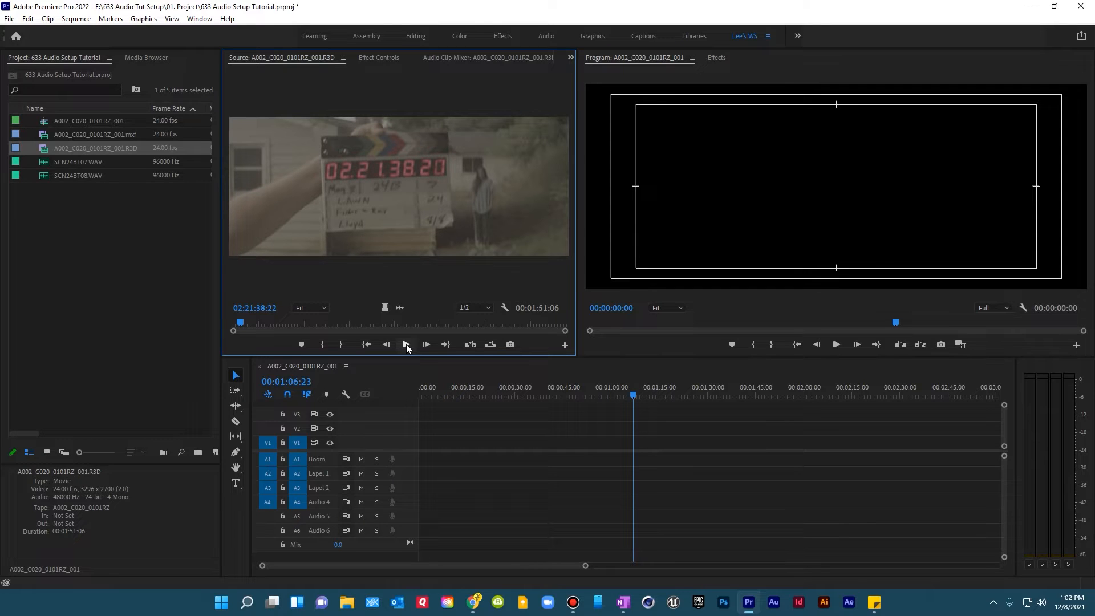
click(323, 344)
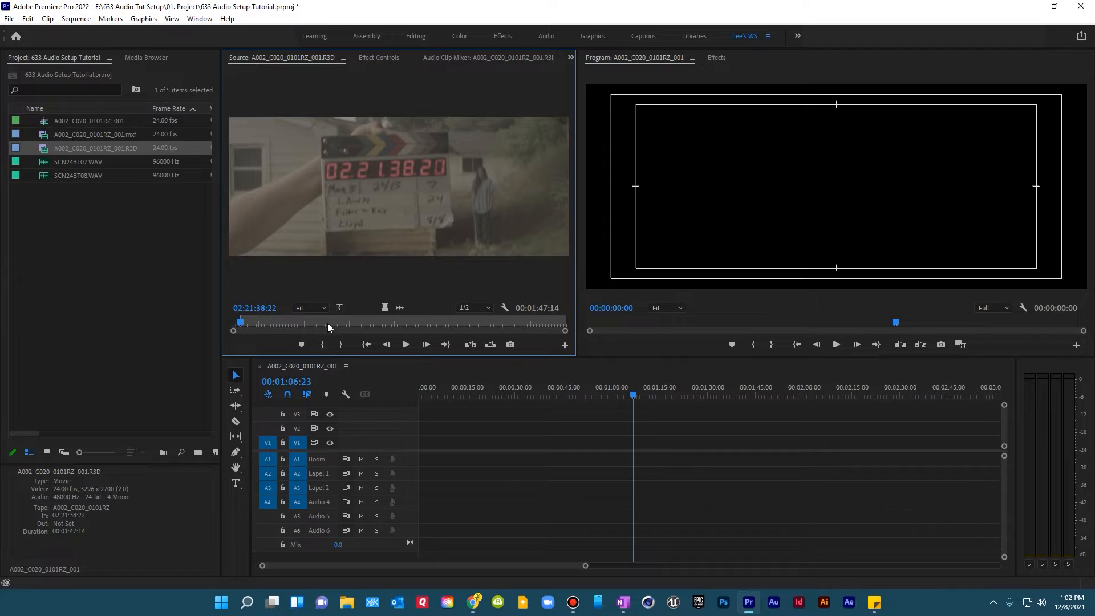
Step: Place the trimmed R3D clip at the sequence start on V1, unlink it and delete its four camera audio clips
drag(381, 224, 424, 447)
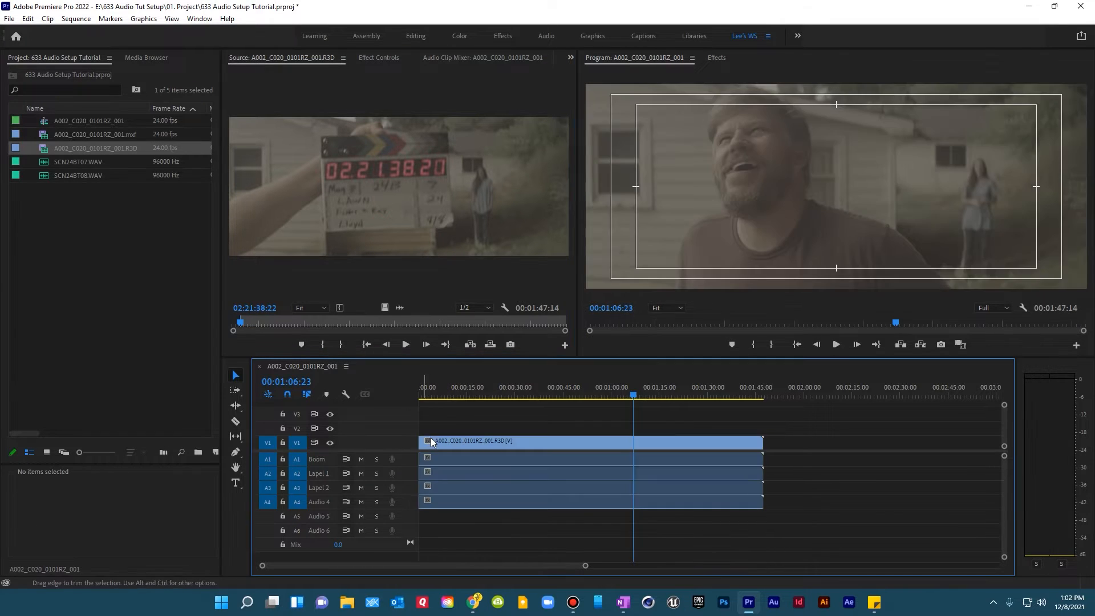
right_click(534, 459)
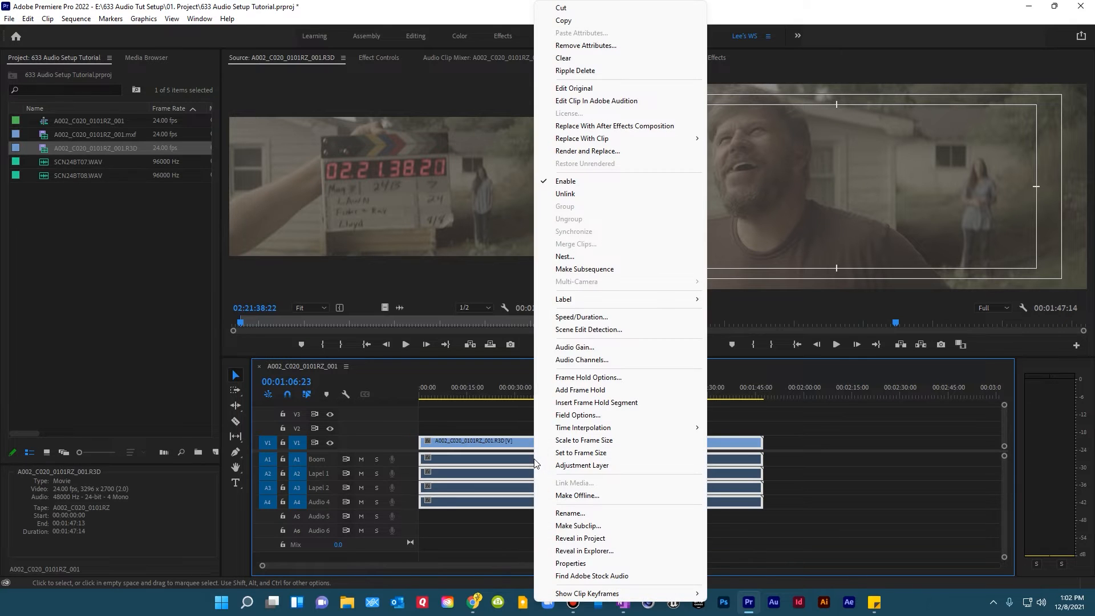
click(574, 197)
drag(558, 523, 548, 458)
key(Delete)
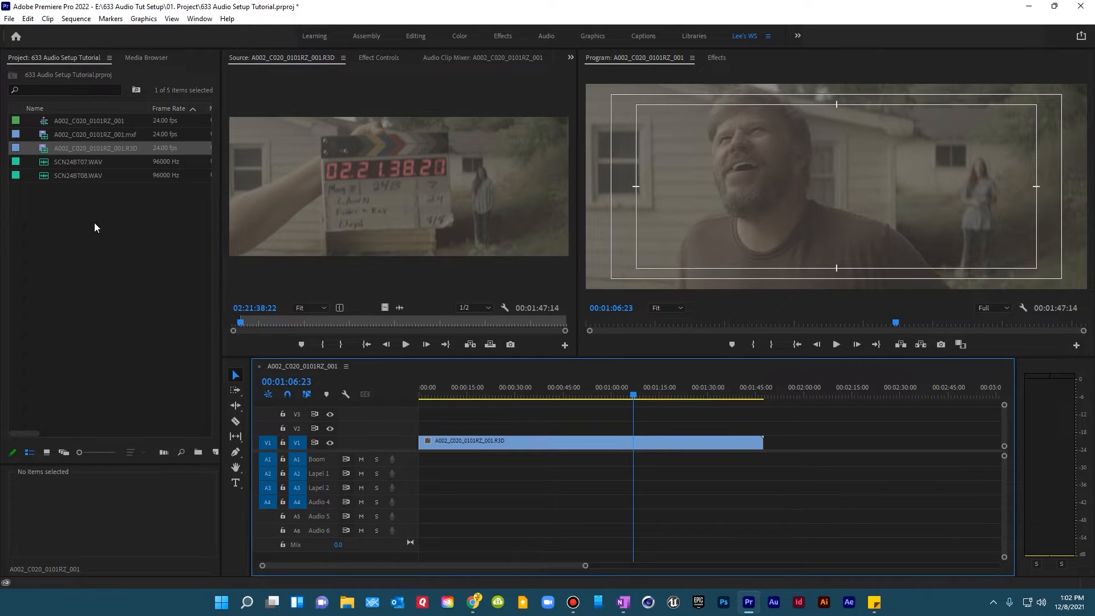
Step: Open SCN24BT07.WAV as the source, locate the clap in its waveform and mark an In point at 02:21:38:20
double_click(46, 165)
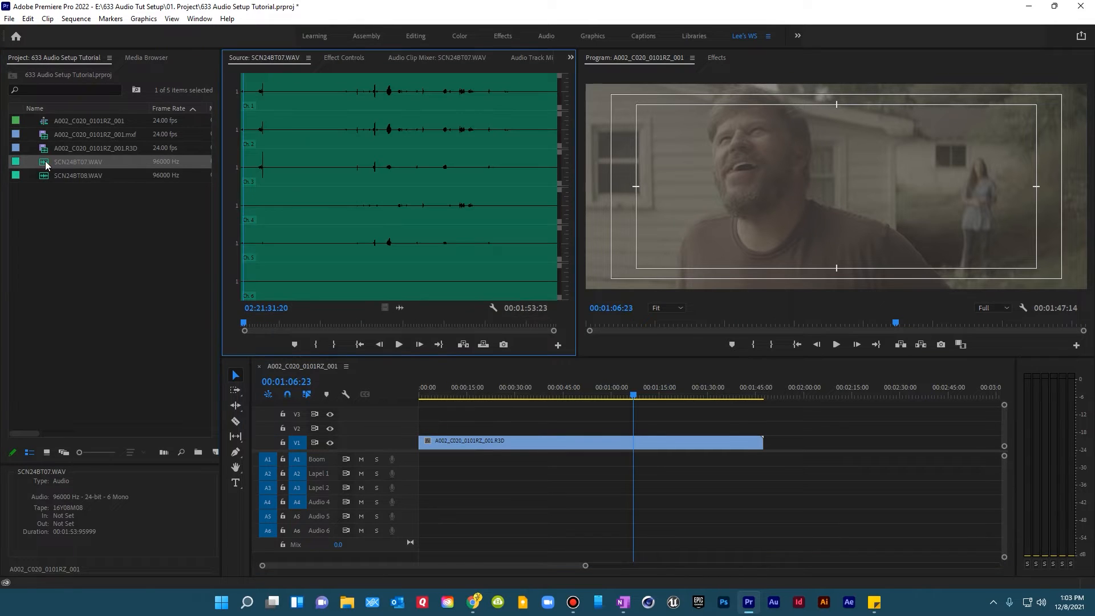
click(398, 345)
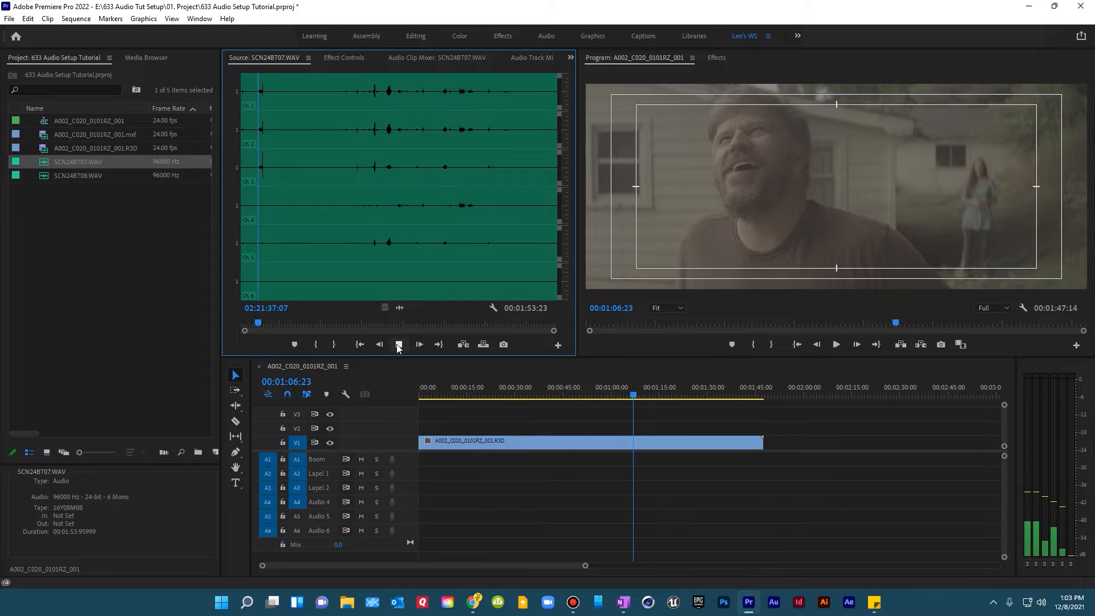
click(398, 345)
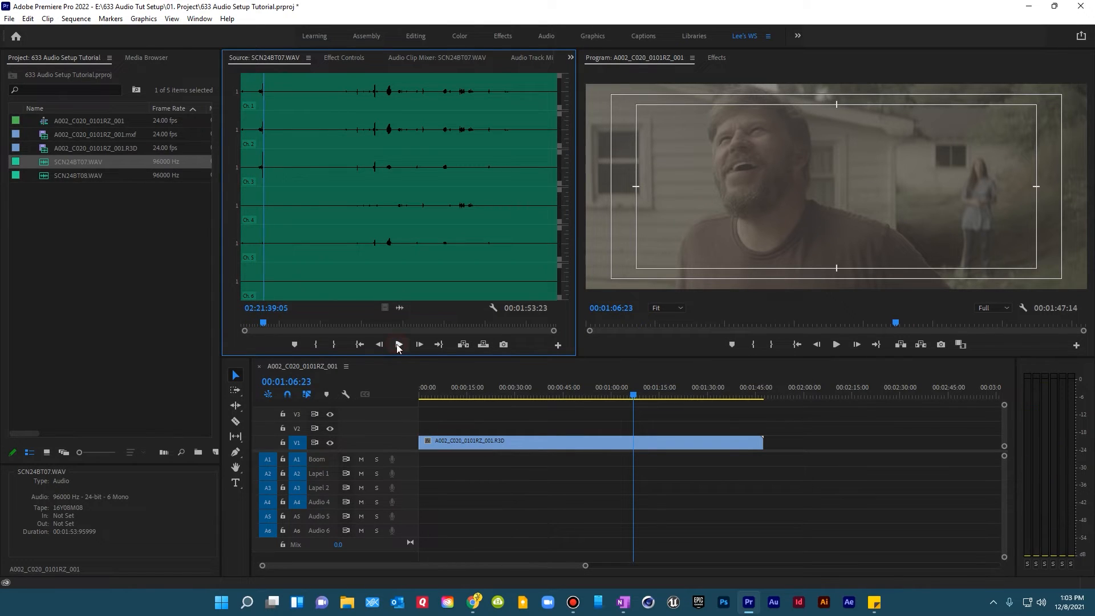
key(equal)
key(equal)
key(equal)
key(equal)
key(equal)
key(equal)
key(Left)
key(Left)
key(Left)
key(Left)
key(Left)
key(Left)
key(Left)
key(Left)
key(Left)
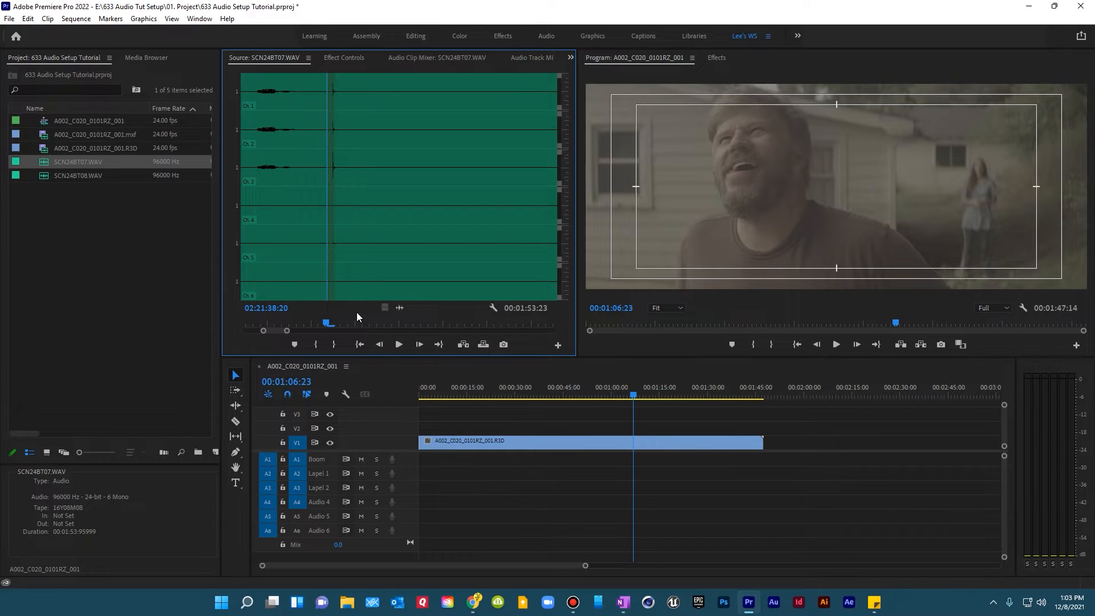
key(i)
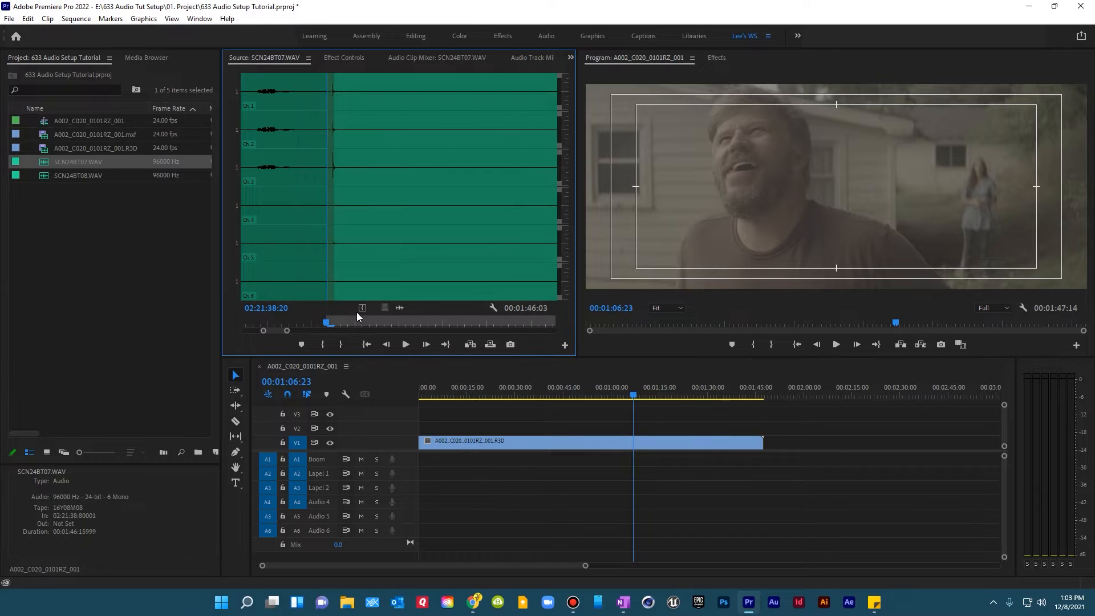
Step: Place the marked SCN24BT07.WAV audio on A1–A6 at the sequence start and play the dialogue to check its sync
drag(399, 308, 427, 465)
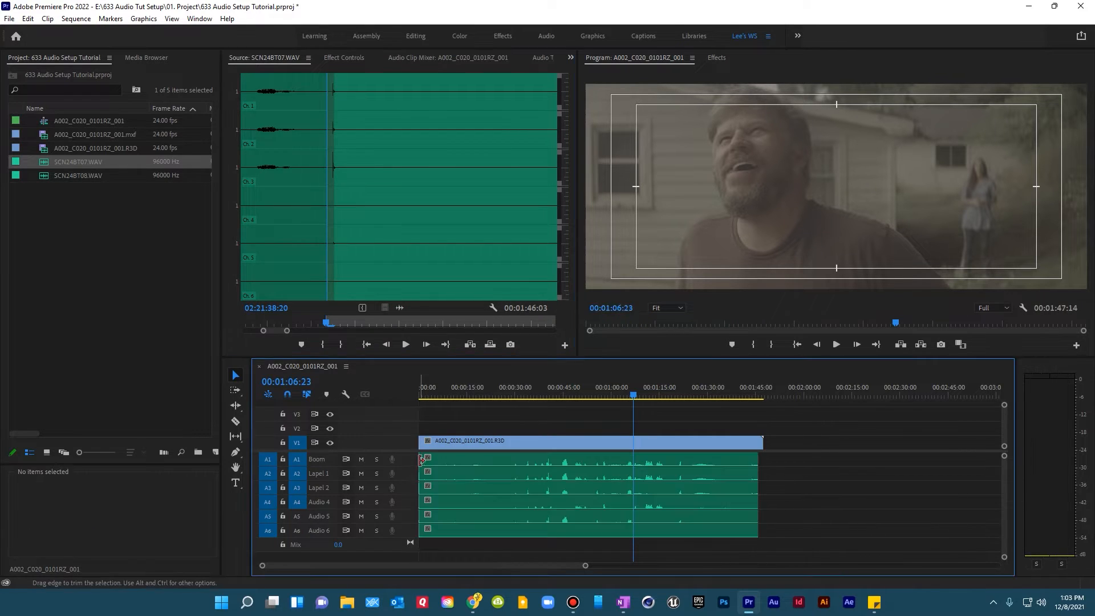
click(426, 393)
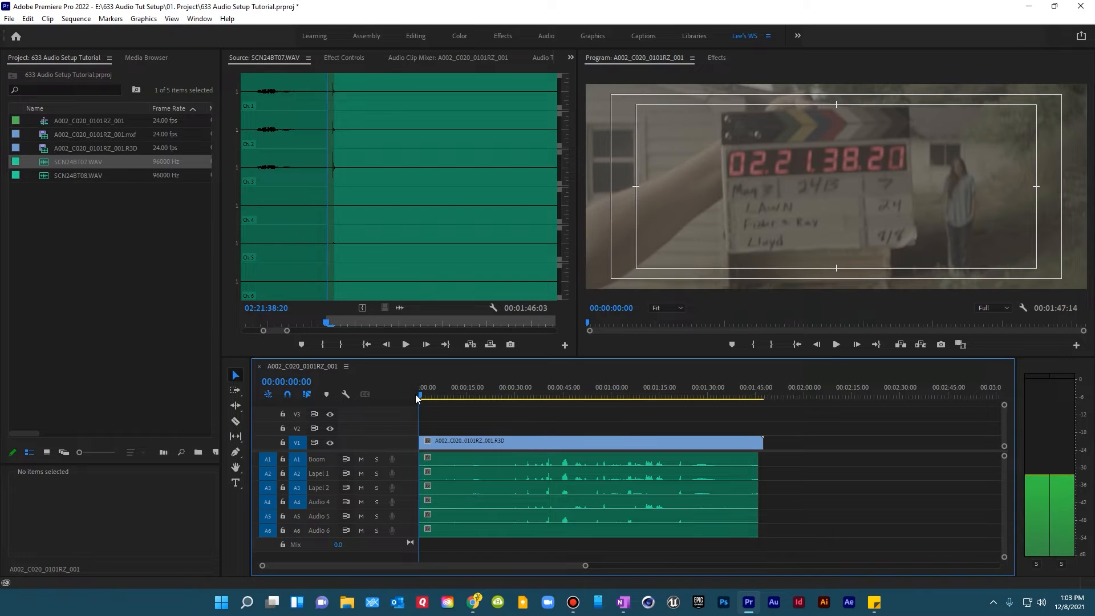
key(space)
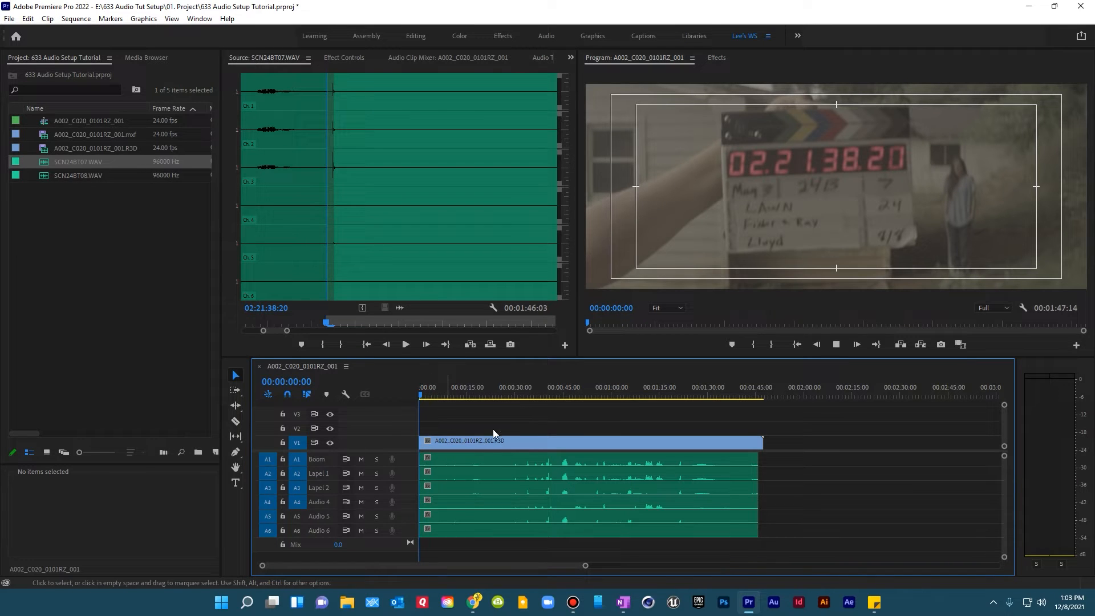
click(562, 394)
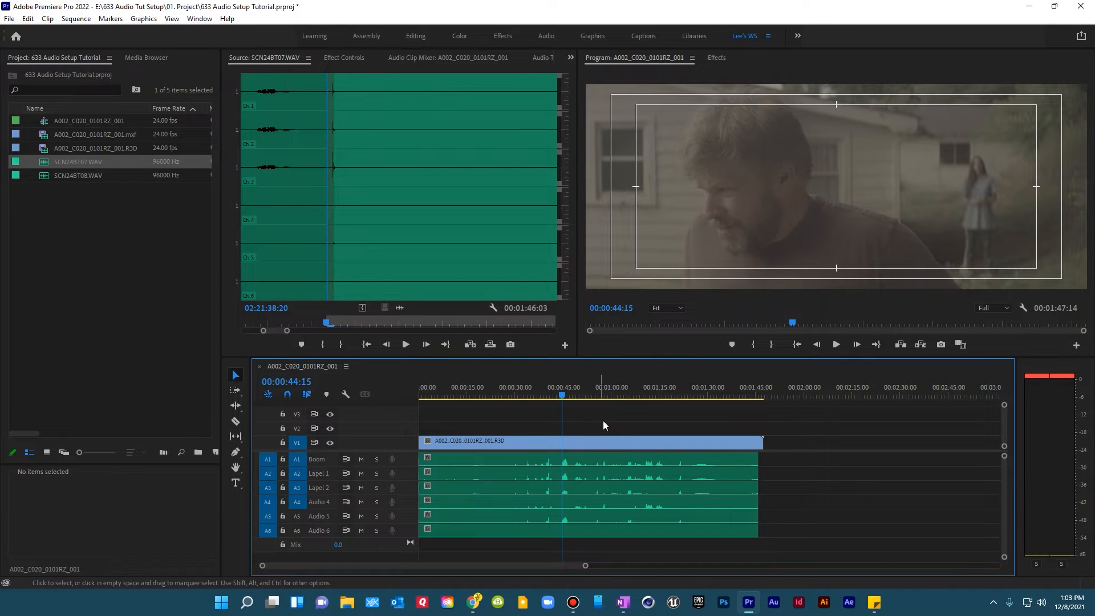
key(space)
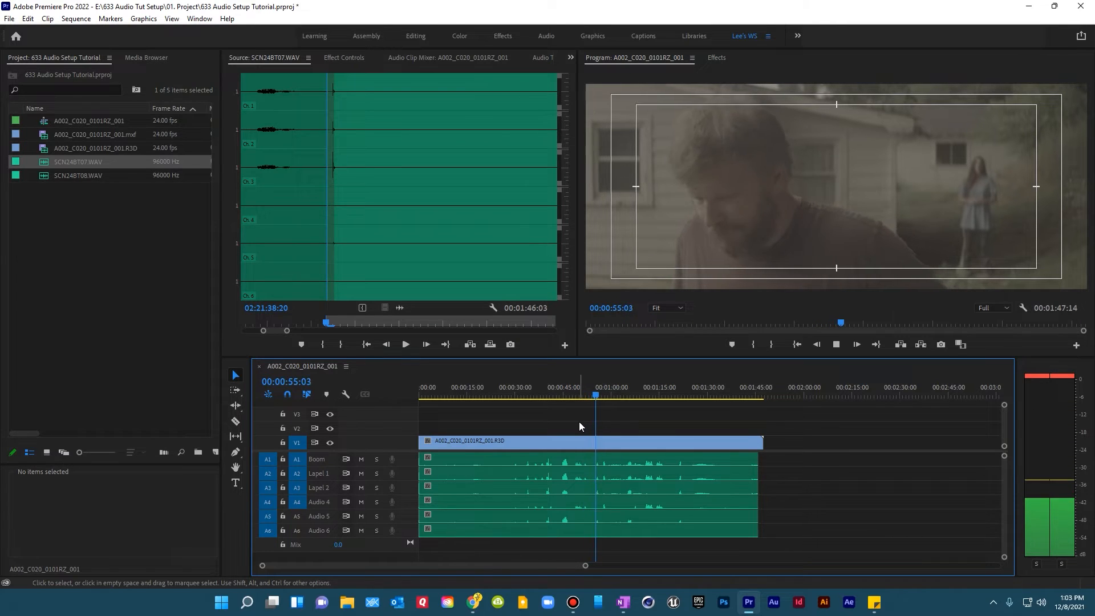
key(space)
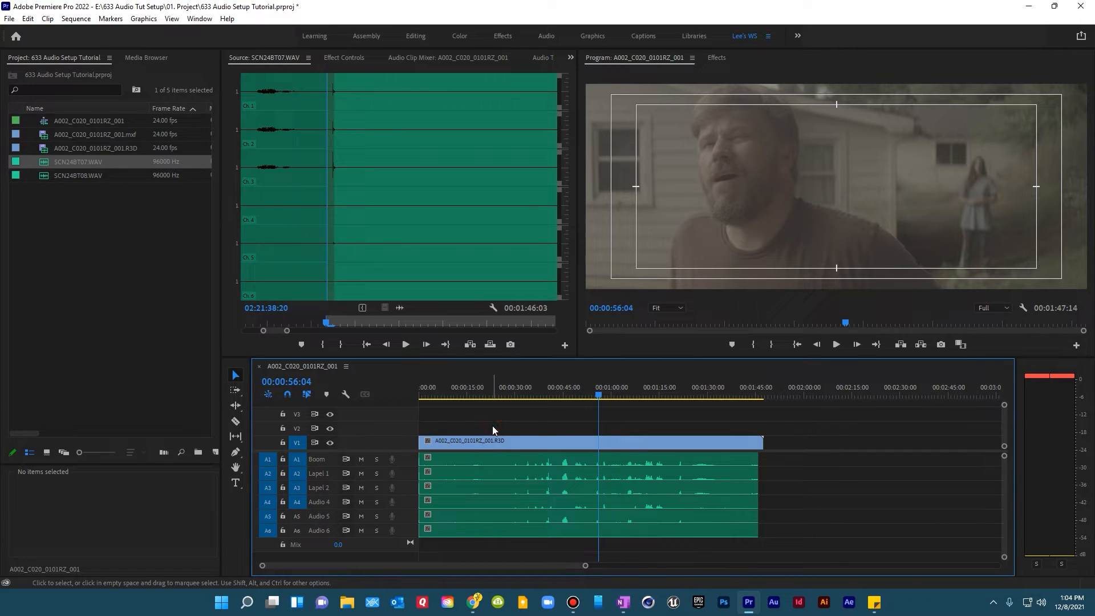
Step: Unlink the six audio clips from each other and link them together with the video clip on V1
click(502, 500)
right_click(502, 500)
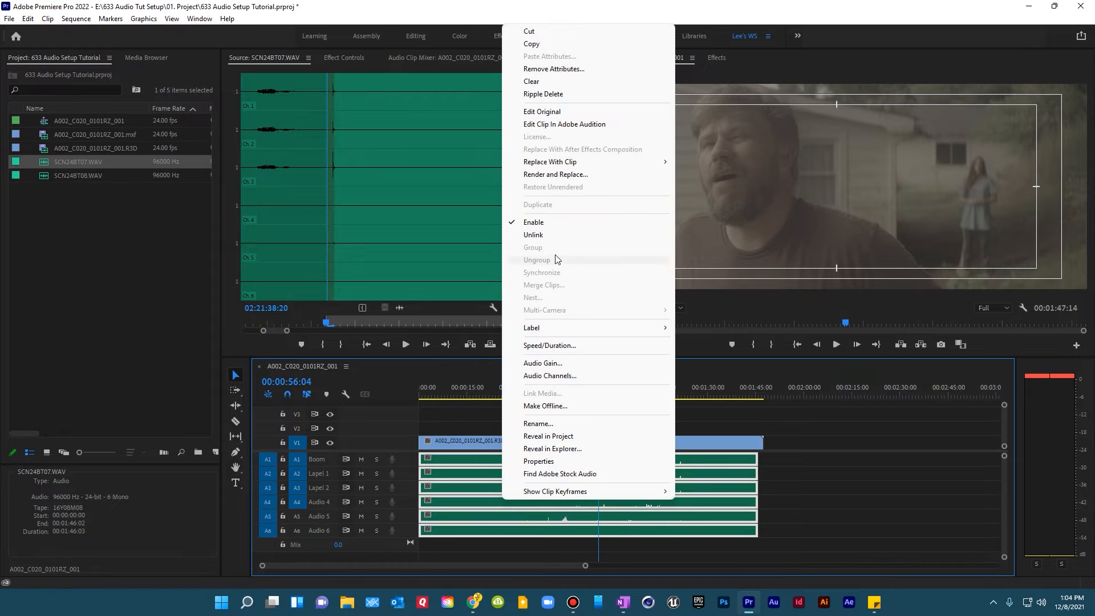
click(546, 234)
drag(511, 548, 517, 444)
right_click(518, 446)
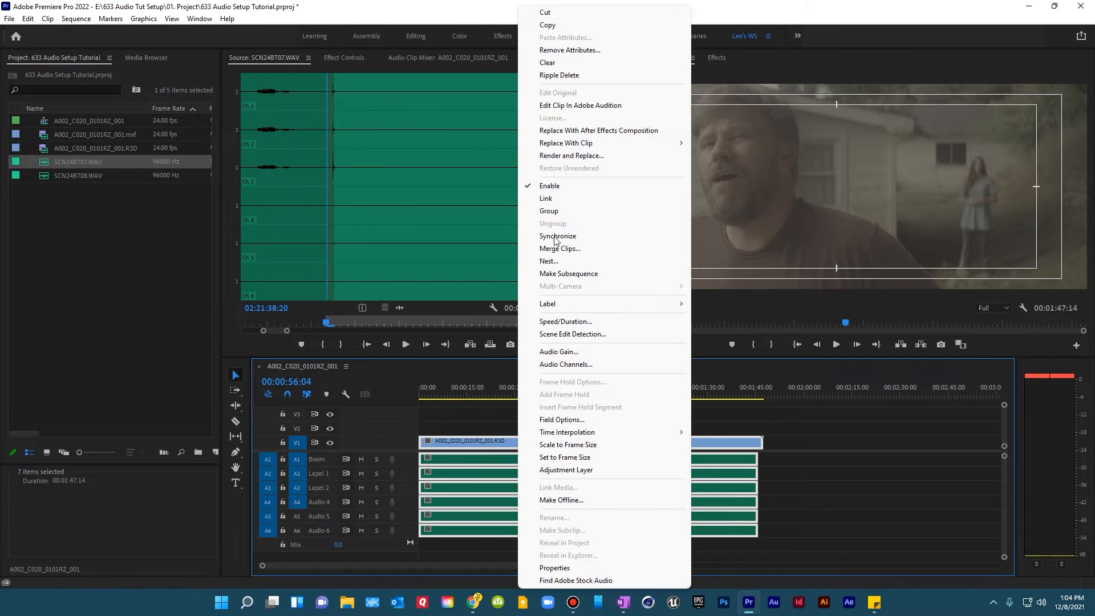
click(547, 198)
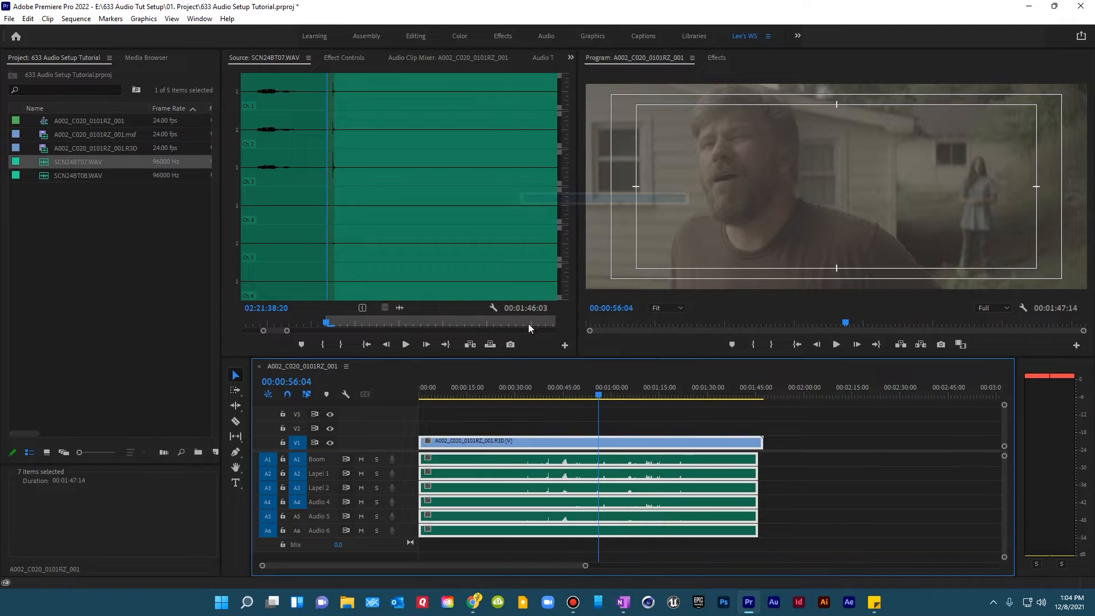
Step: Move the linked video and audio clips along the timeline to start at 00:00:32:00
click(545, 388)
drag(573, 442, 671, 436)
click(660, 393)
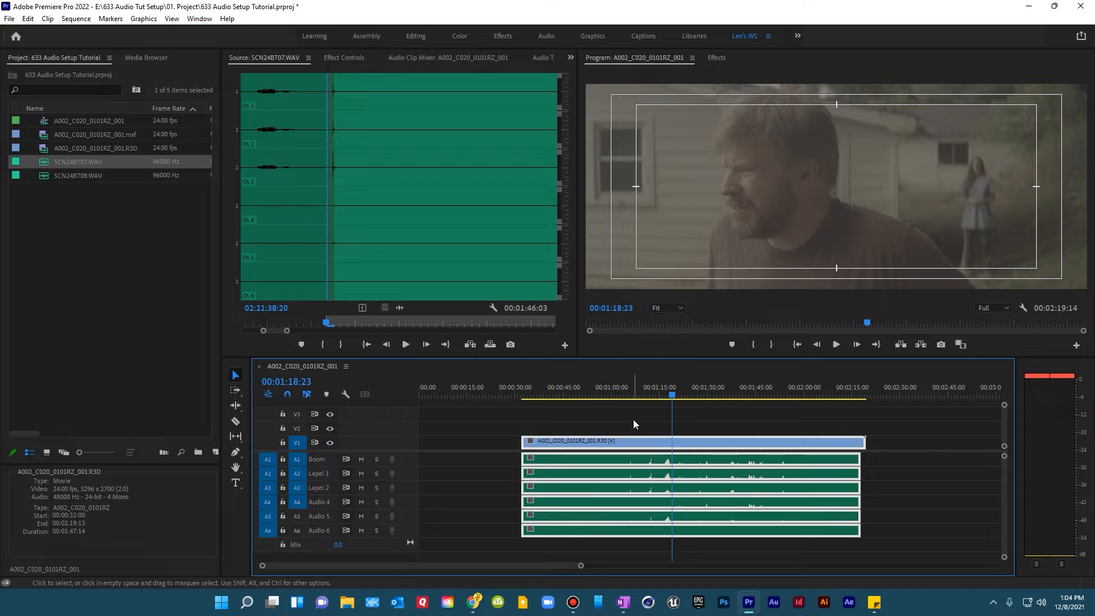
Step: Delete the linked video and audio clips from the sequence
click(633, 420)
click(642, 445)
key(Delete)
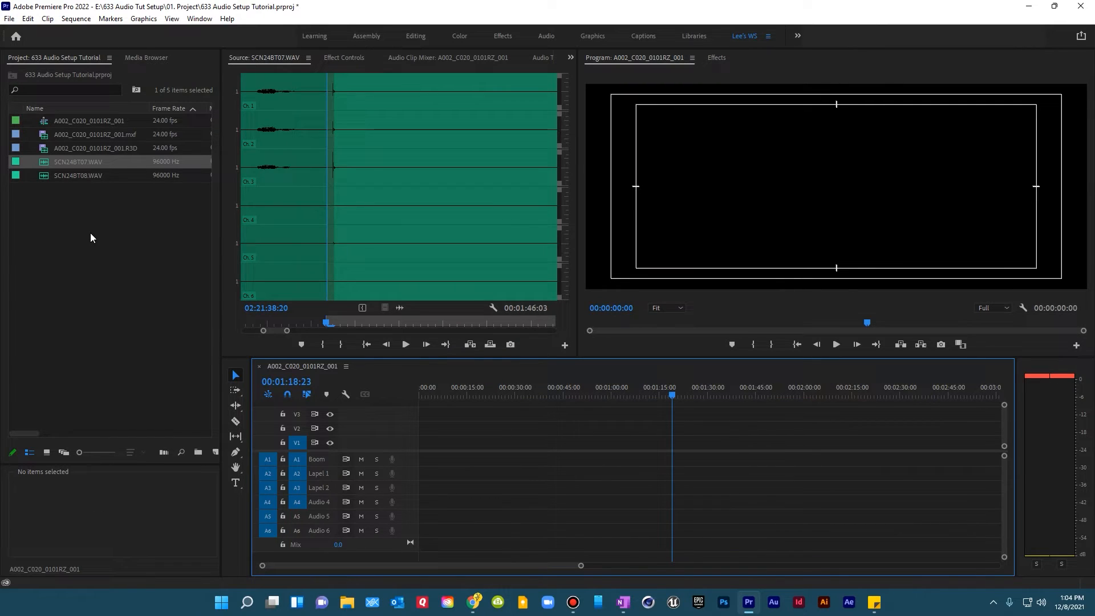
Step: Move the SCN24BT07.WAV In point back to the very start of the clip at 02:21:31:00
drag(264, 333, 5, 323)
drag(263, 325, 215, 321)
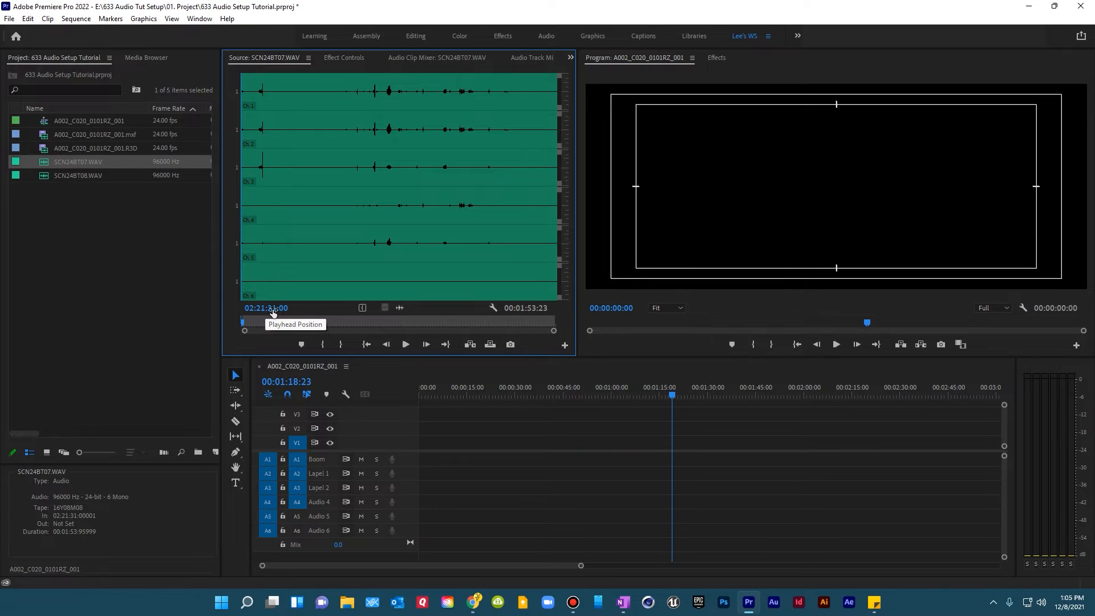
drag(243, 328, 274, 331)
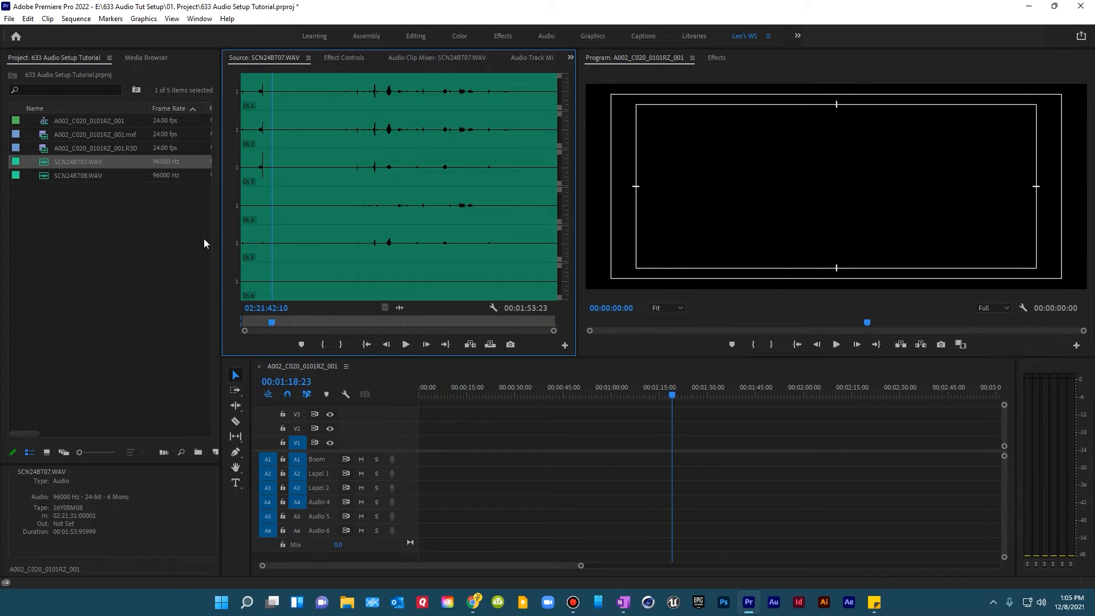
Step: Open A002_C020_0101RZ_001.R3D as the source, clear its In and Out points and return its playhead to the clip start
double_click(43, 149)
right_click(310, 326)
click(360, 139)
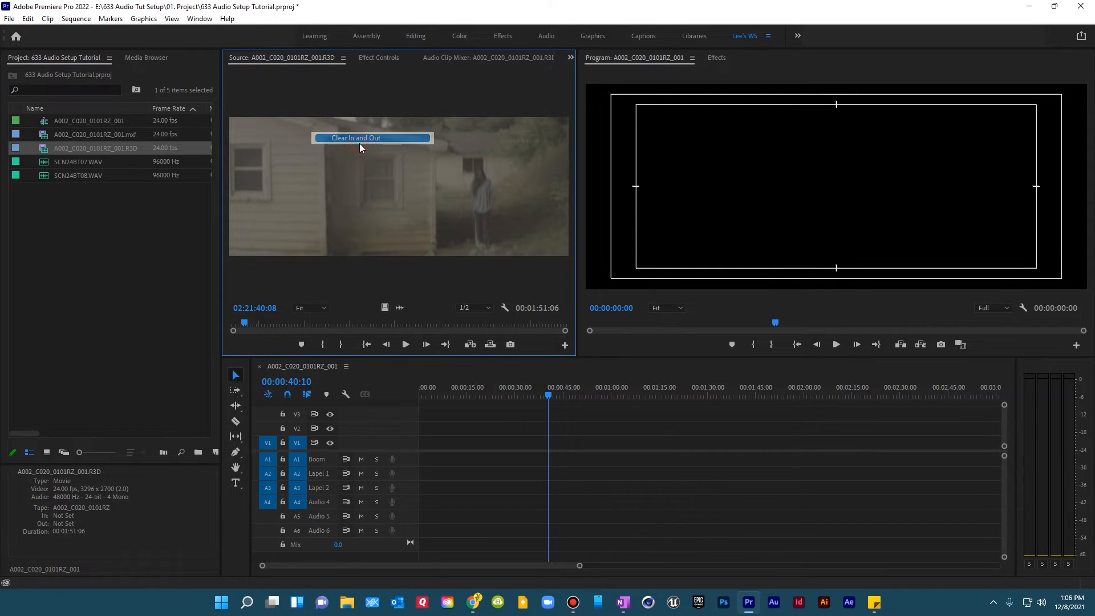
drag(247, 325, 229, 324)
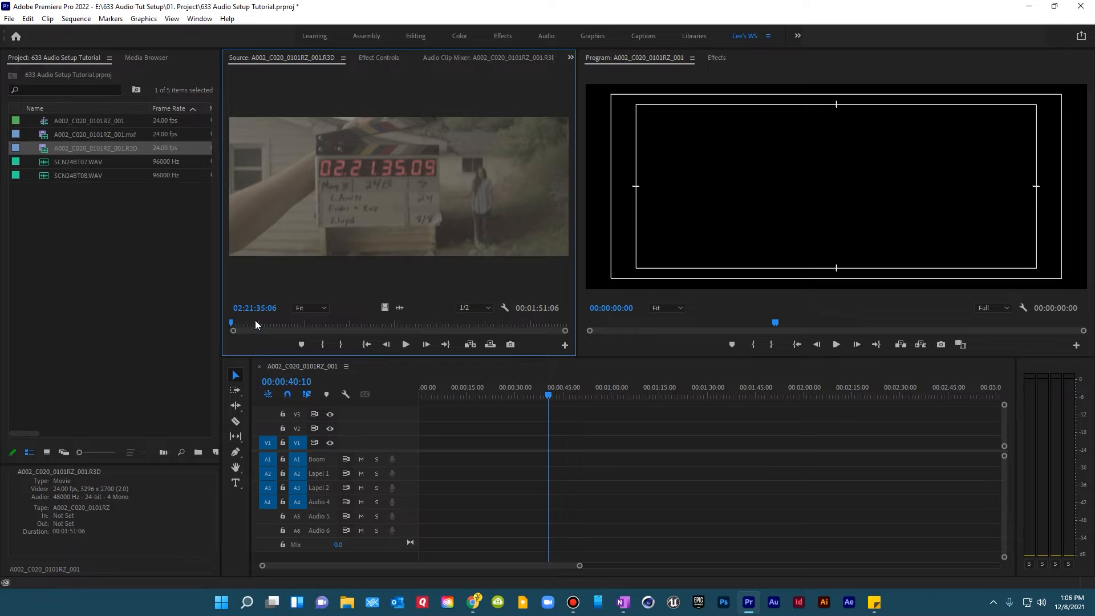
Step: Place the full-length R3D clip at the sequence start, unlink it and remove its camera audio from A1–A4
drag(45, 149, 411, 441)
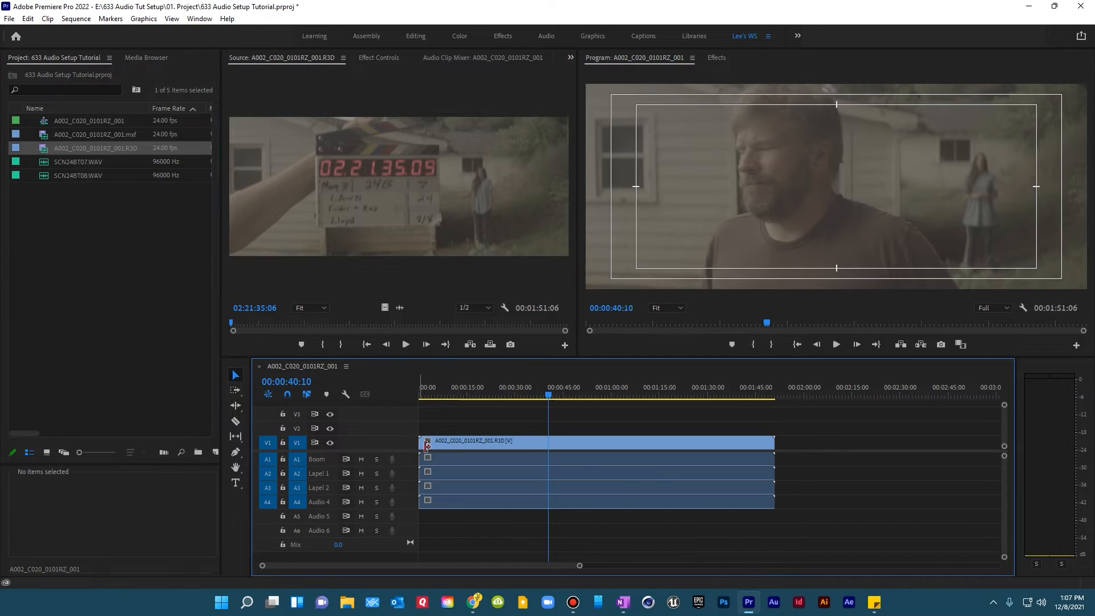
right_click(510, 440)
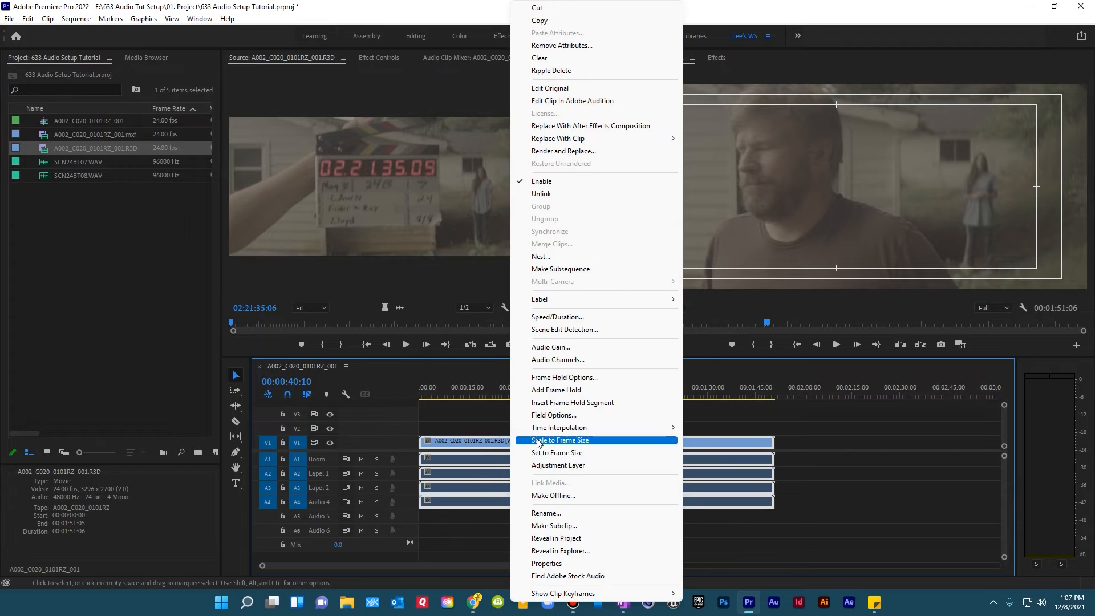
click(548, 197)
drag(564, 524, 549, 460)
key(Delete)
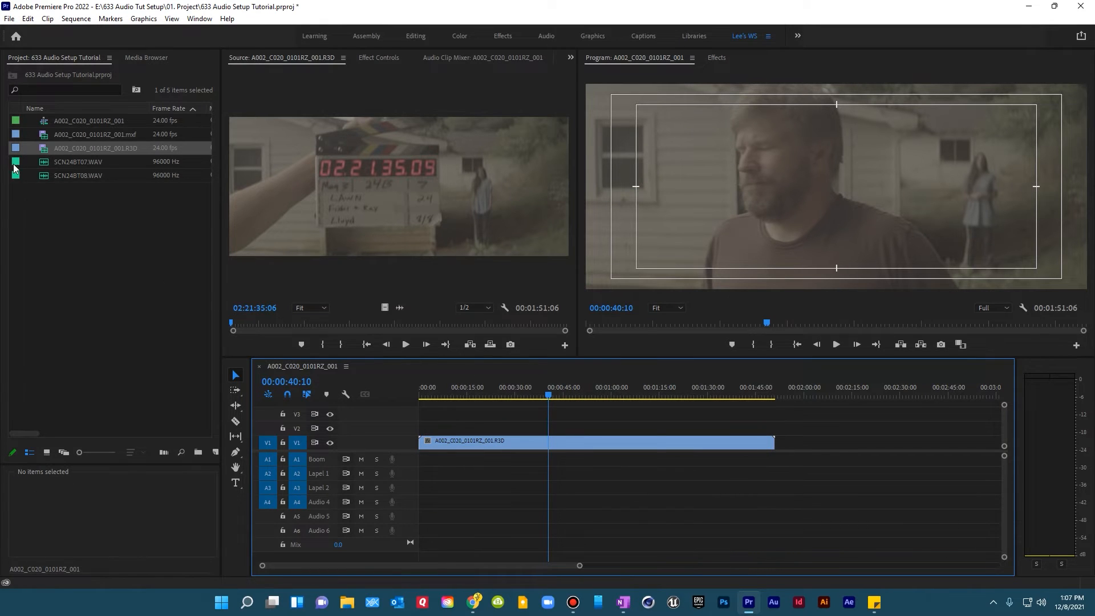
Step: Add SCN24BT07.WAV to A1–A6 below the video and synchronize the audio and video clips by Timecode
drag(43, 168, 444, 465)
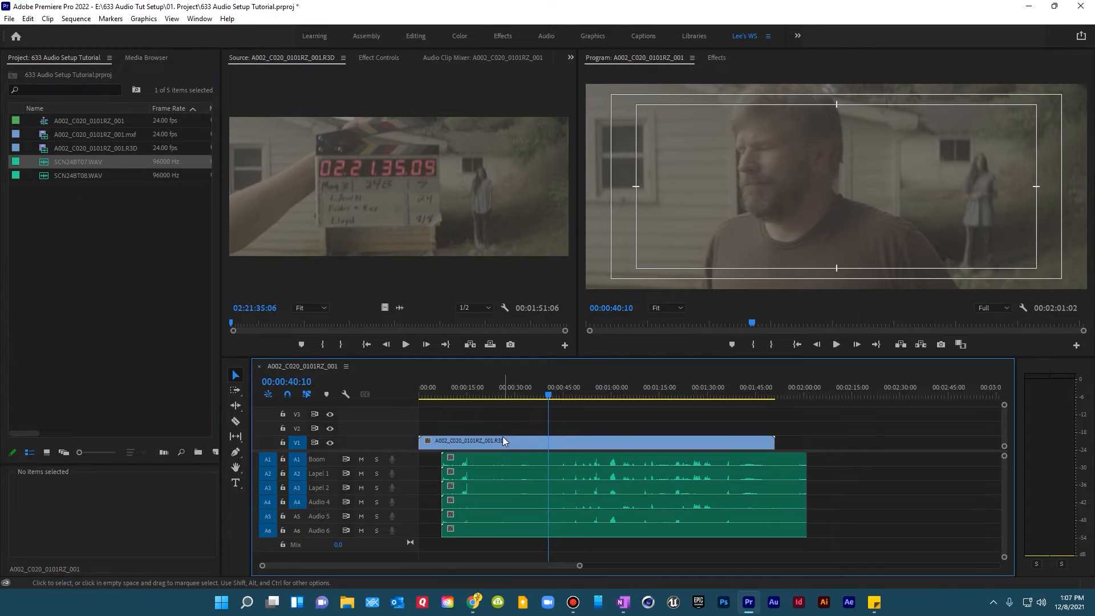
drag(498, 414, 524, 489)
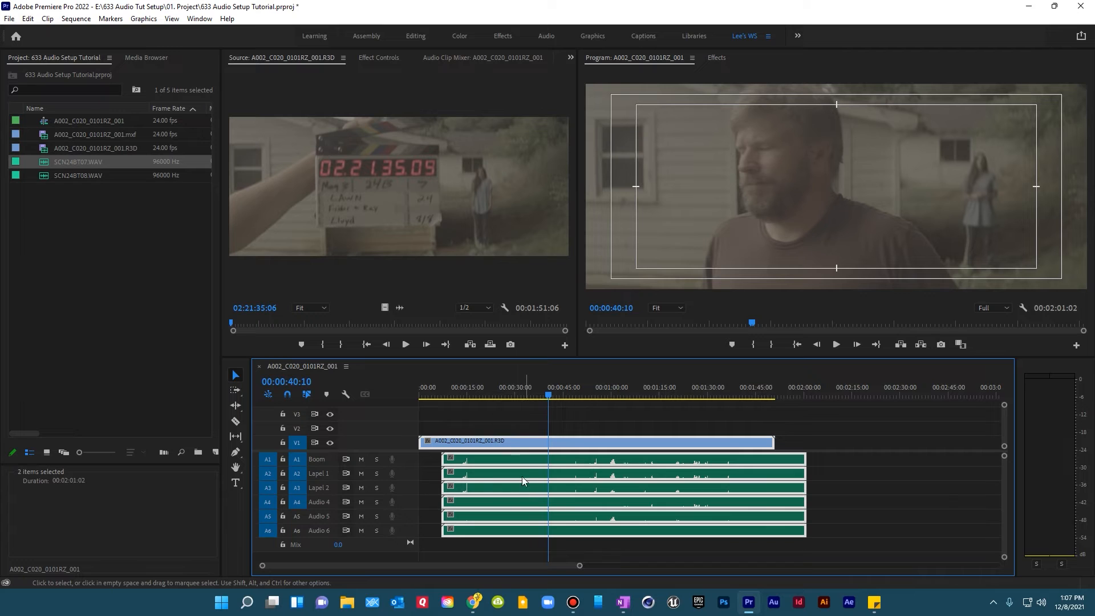
right_click(516, 443)
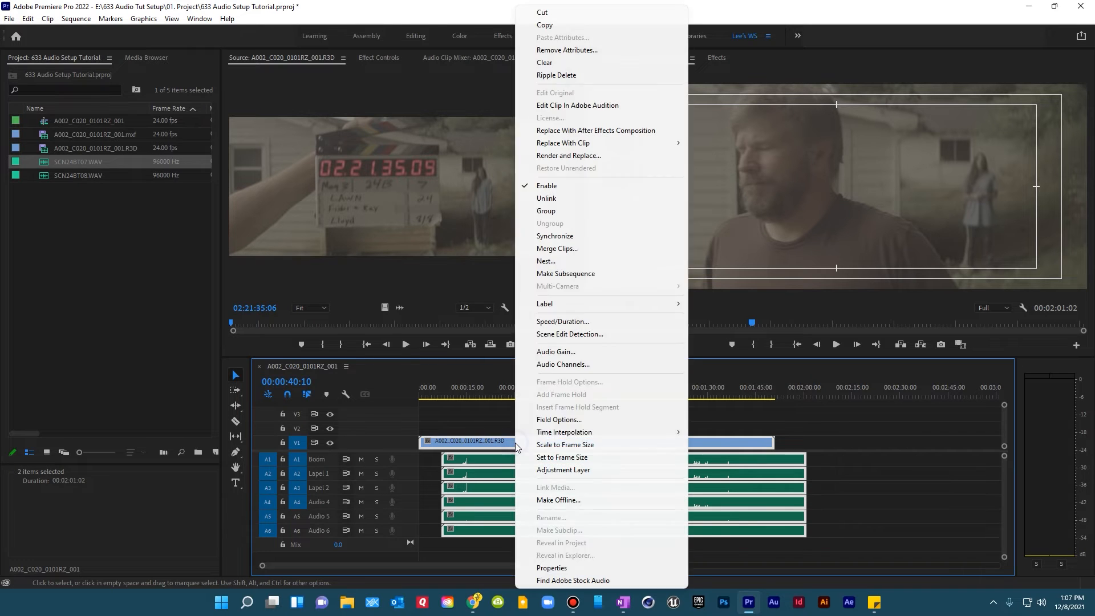
click(569, 239)
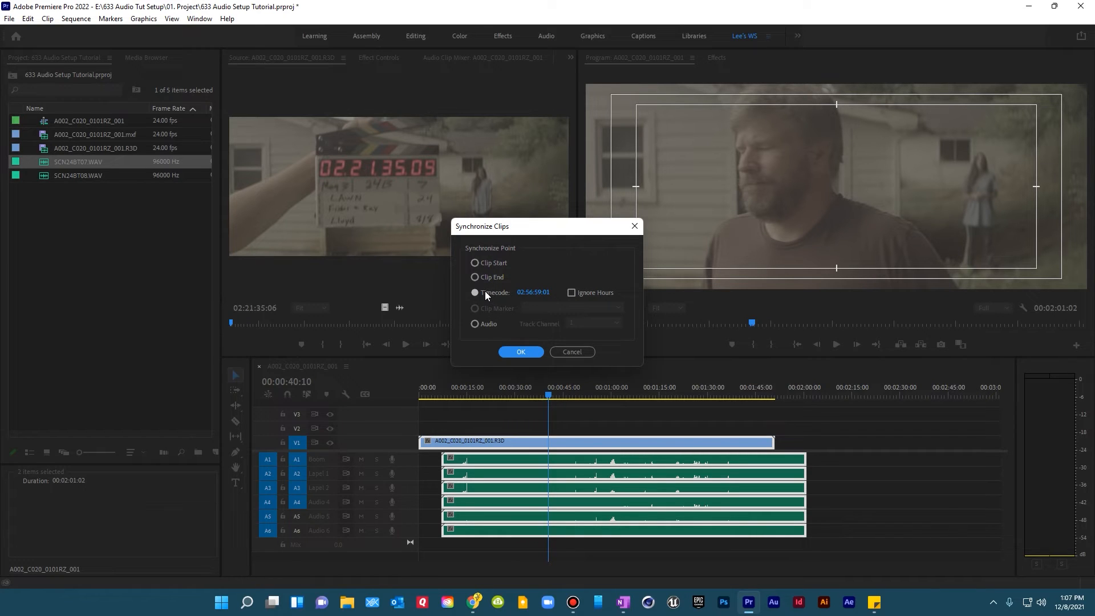
click(522, 352)
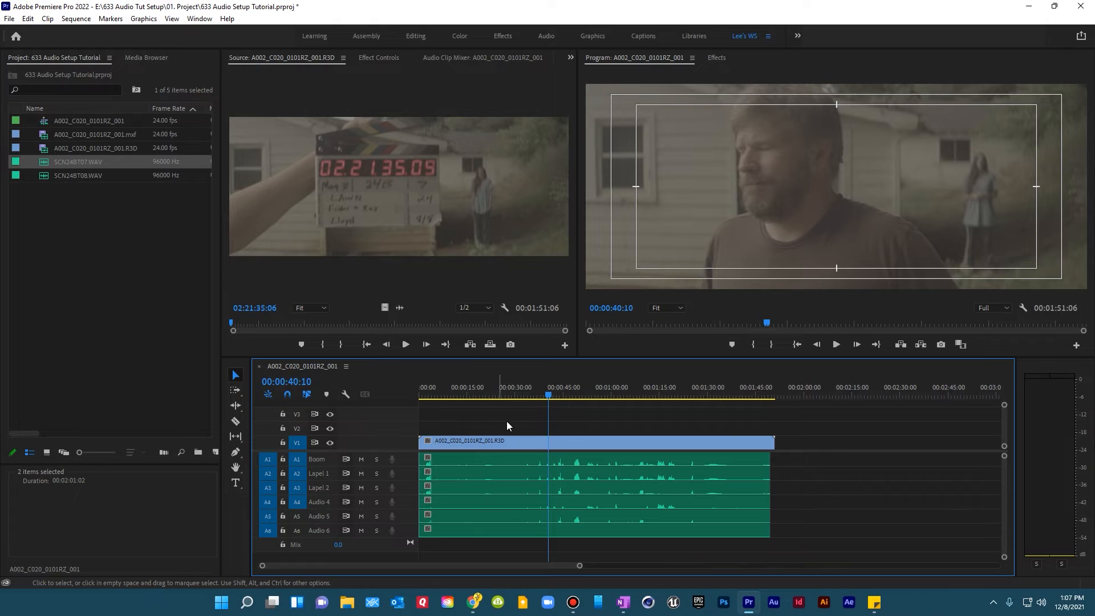
Step: Play the timecode-synced clips around the slate clap and again from 00:00:47:07 to check the audio against the picture
click(501, 439)
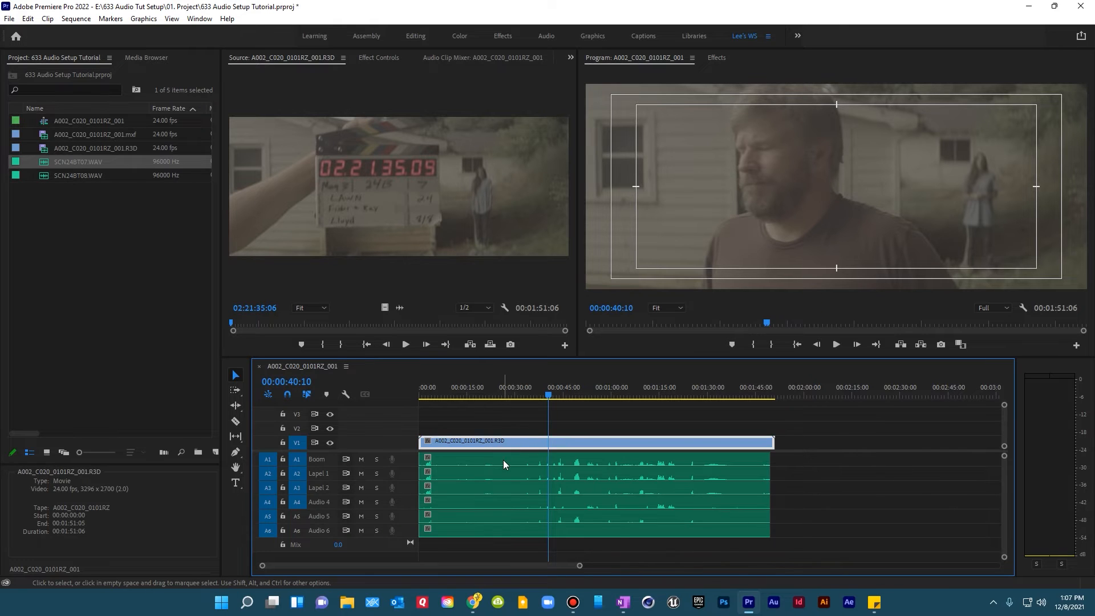
click(503, 460)
click(504, 440)
click(504, 459)
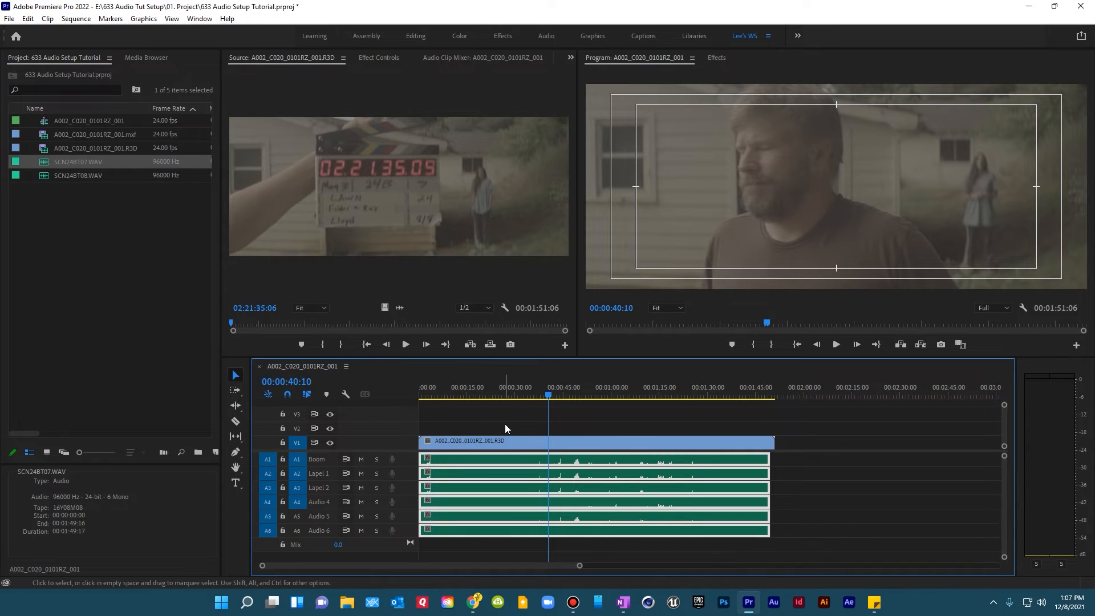
drag(445, 391, 424, 396)
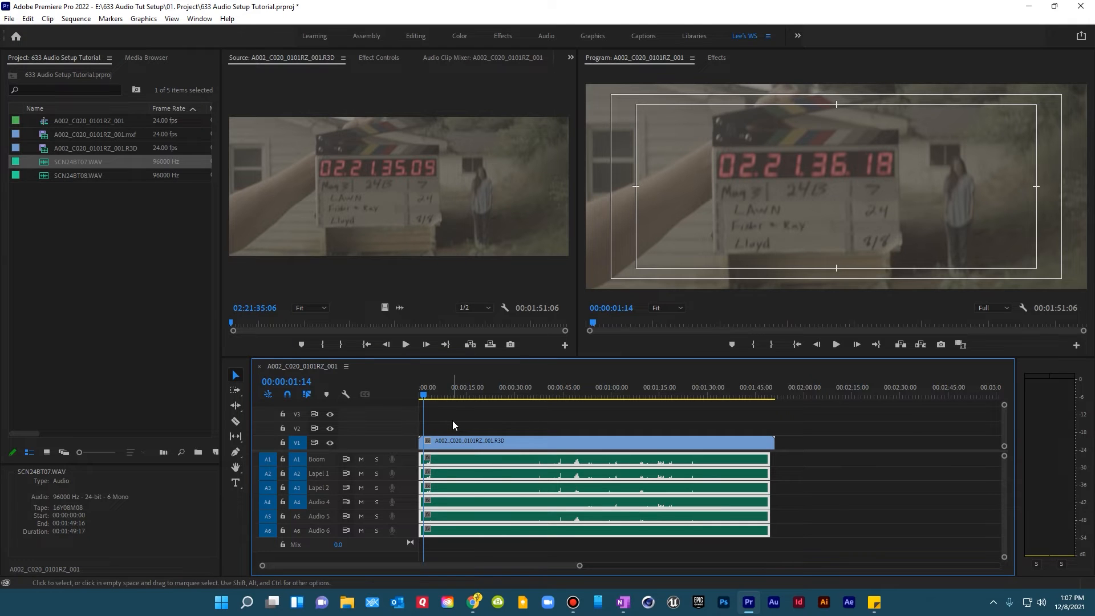
key(space)
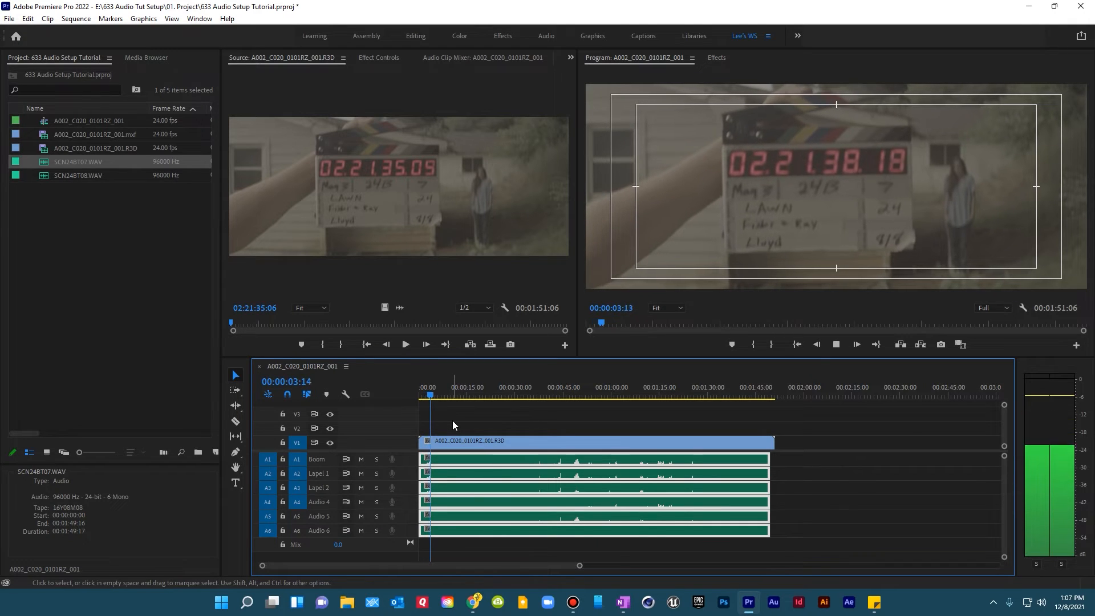
key(space)
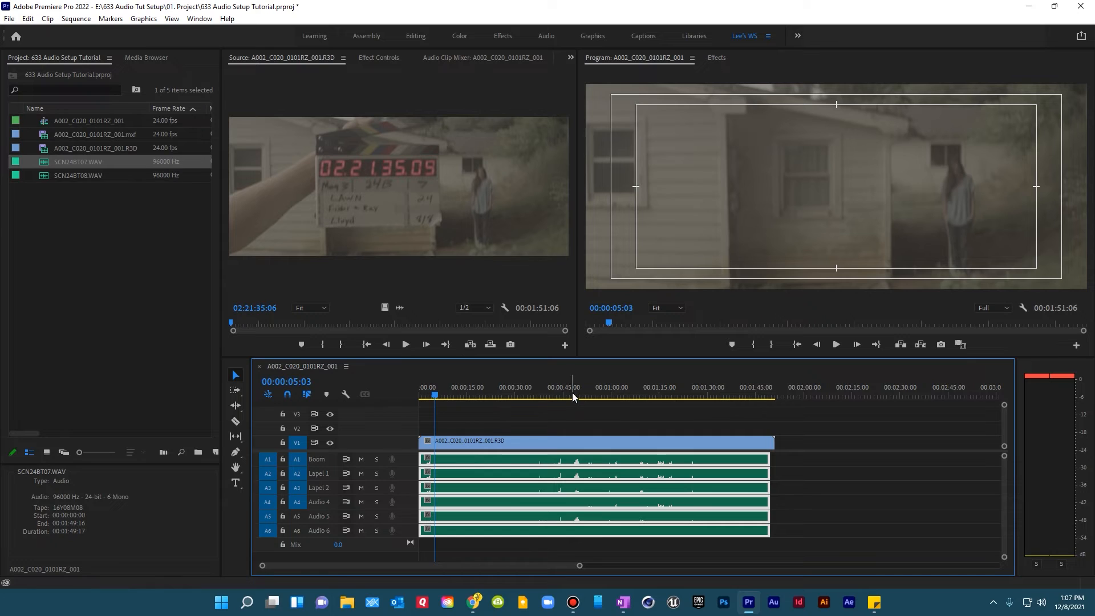
click(571, 393)
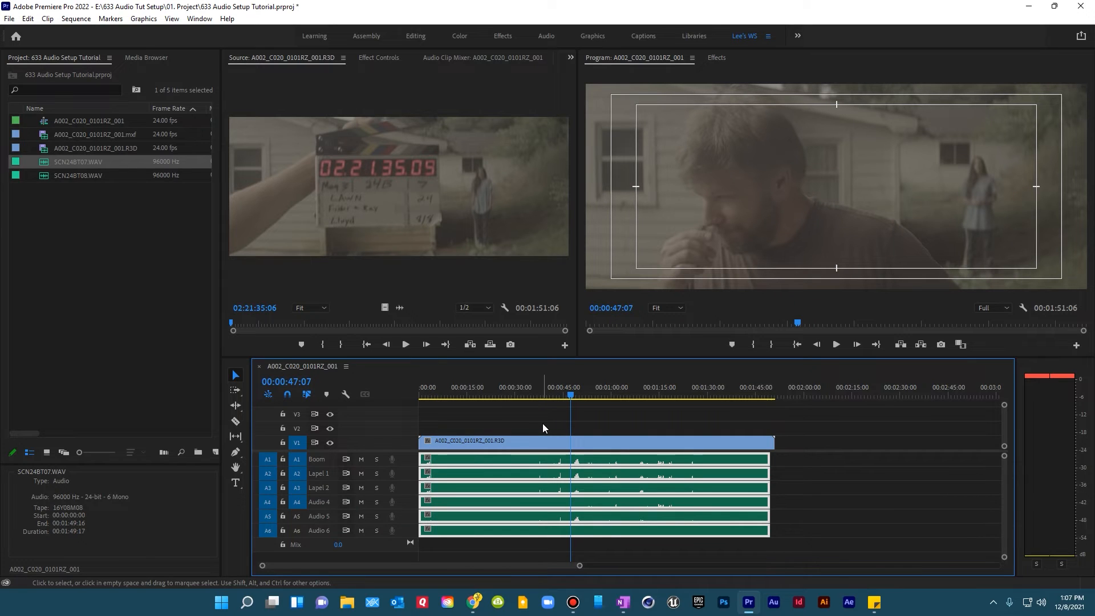
key(space)
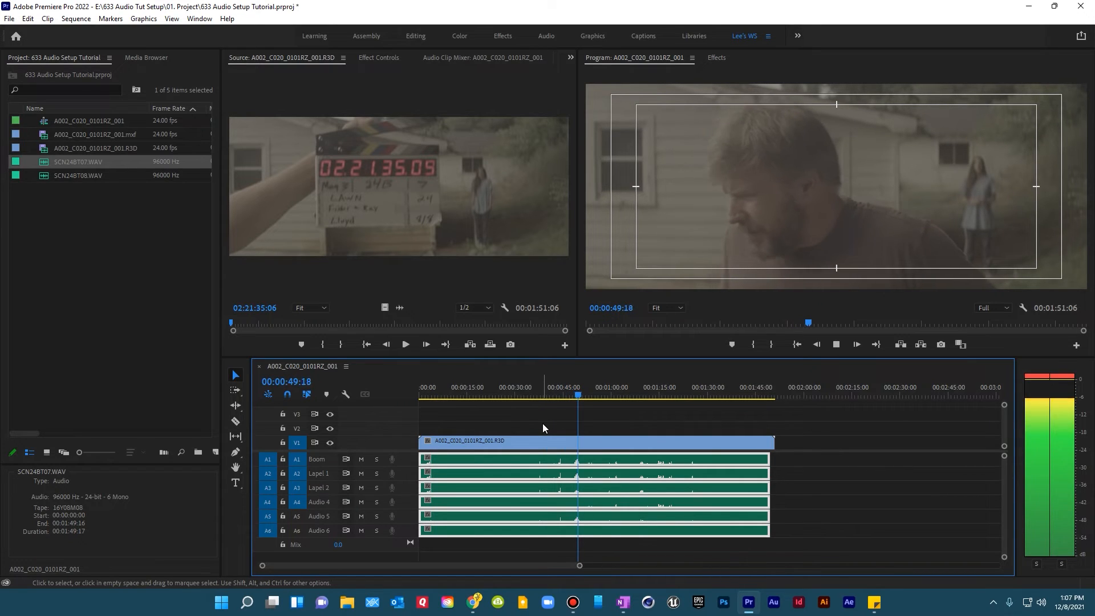
key(space)
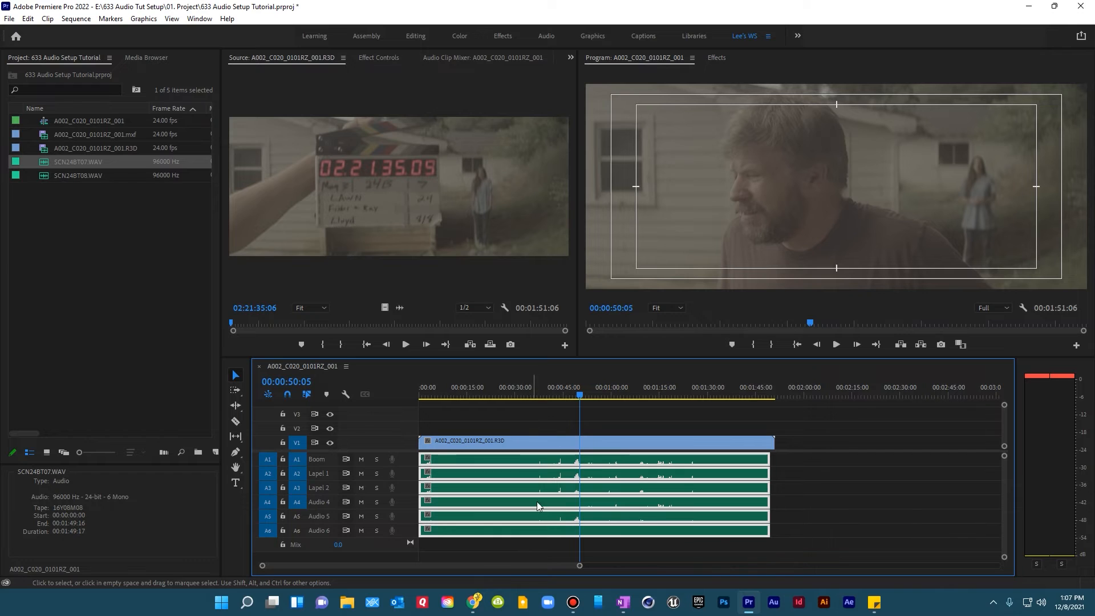
Step: Unlink the six SCN24BT07.WAV audio tracks from each other and link them all with the R3D video clip
click(539, 548)
drag(538, 549, 521, 469)
right_click(521, 466)
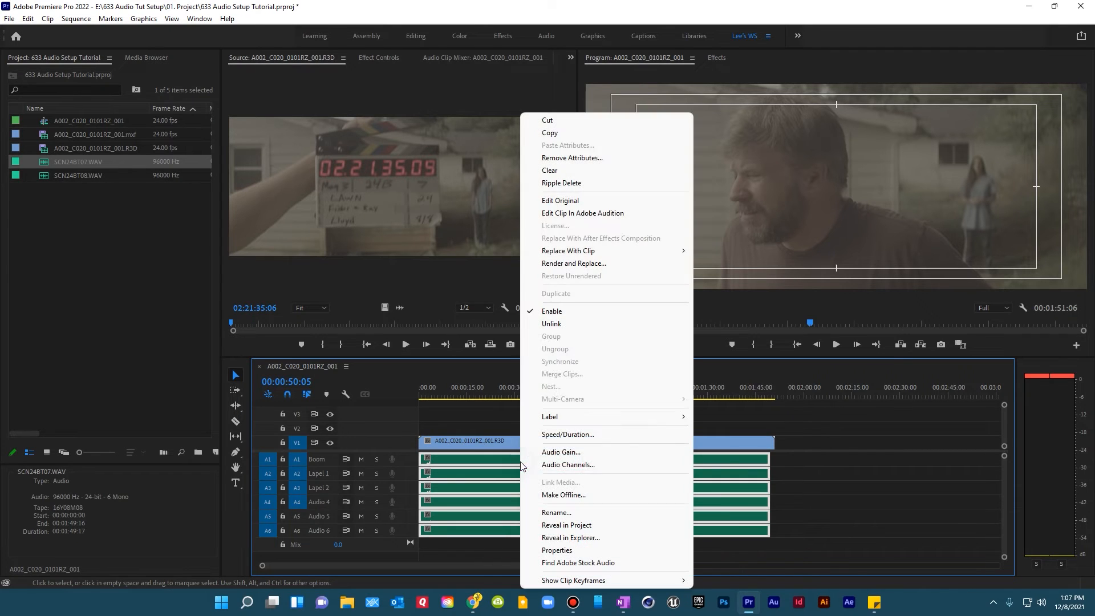
click(565, 325)
drag(502, 413, 525, 527)
right_click(511, 446)
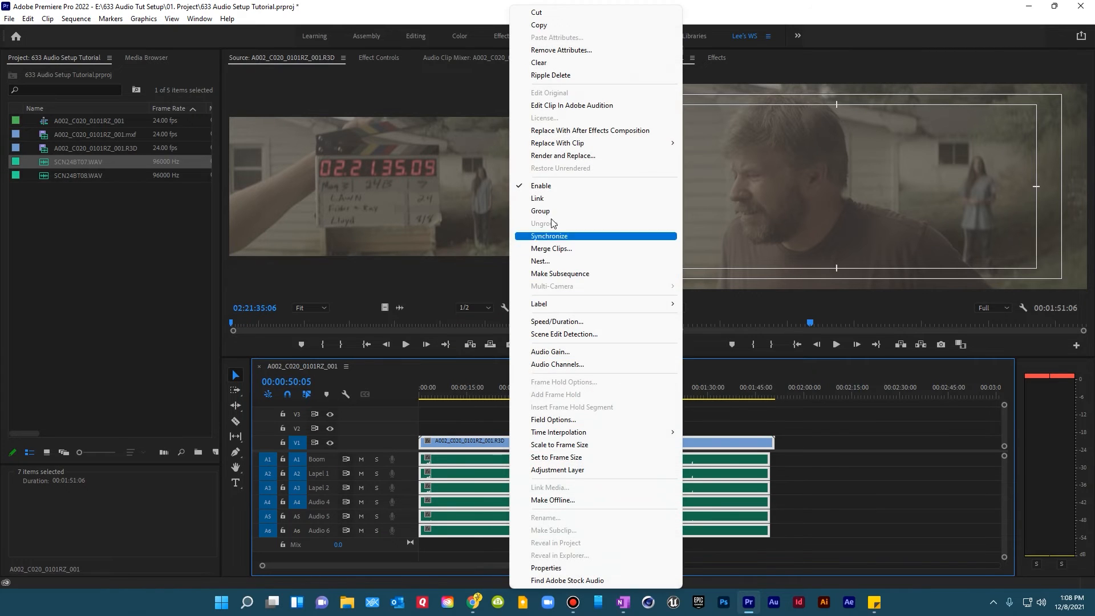
click(536, 198)
Step: Move the linked video and audio to start at about 00:00:28:19 and play back a section
drag(538, 442, 635, 445)
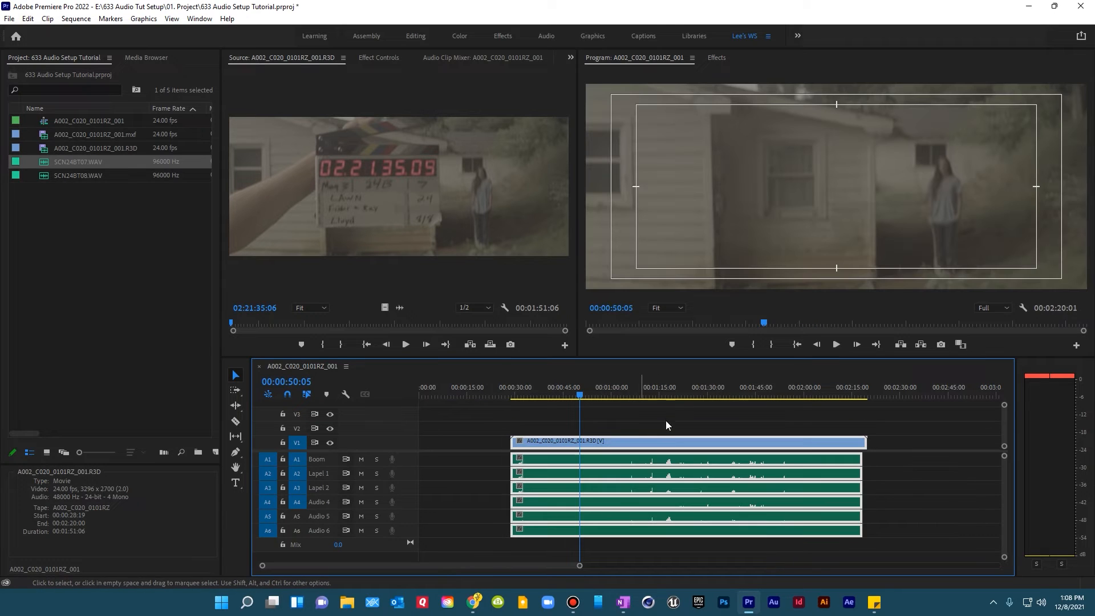
click(660, 388)
key(space)
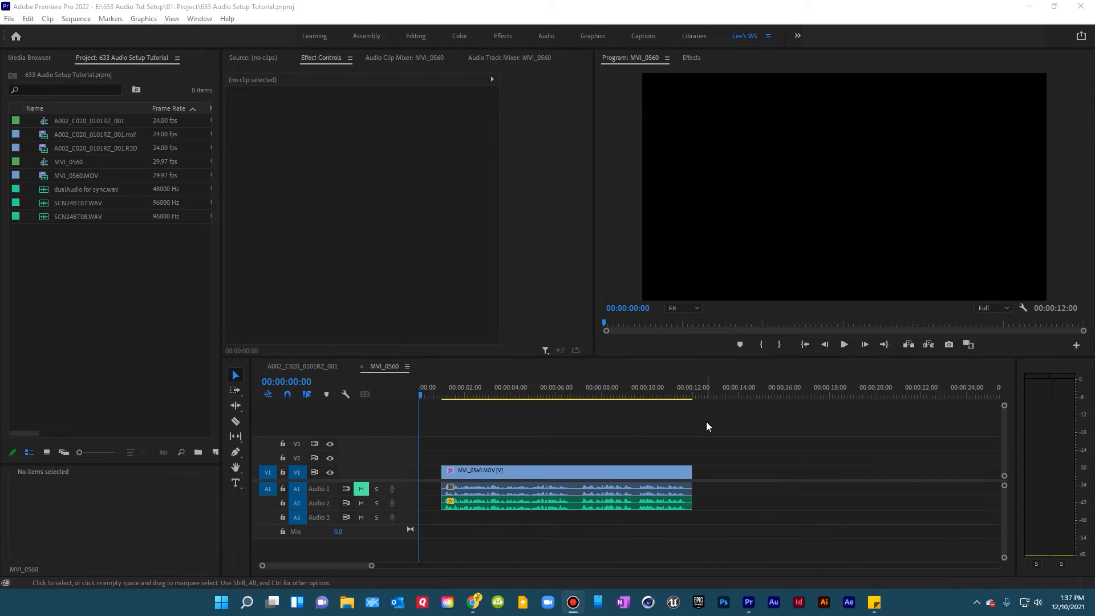
Step: Play through the MVI_0560 sequence and delete all its video and audio clips
key(space)
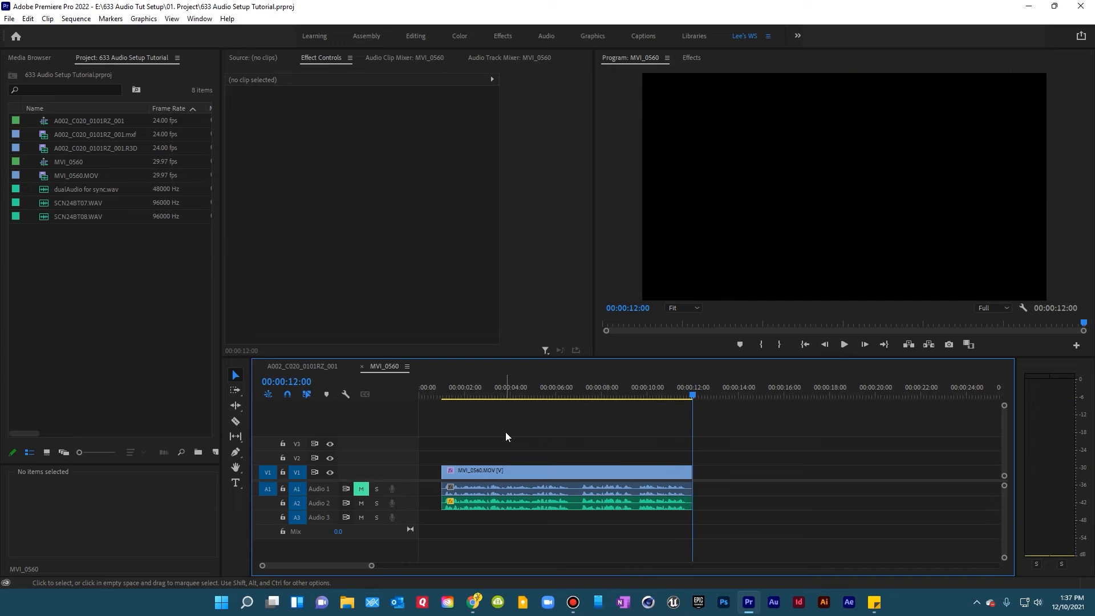
drag(551, 394, 530, 450)
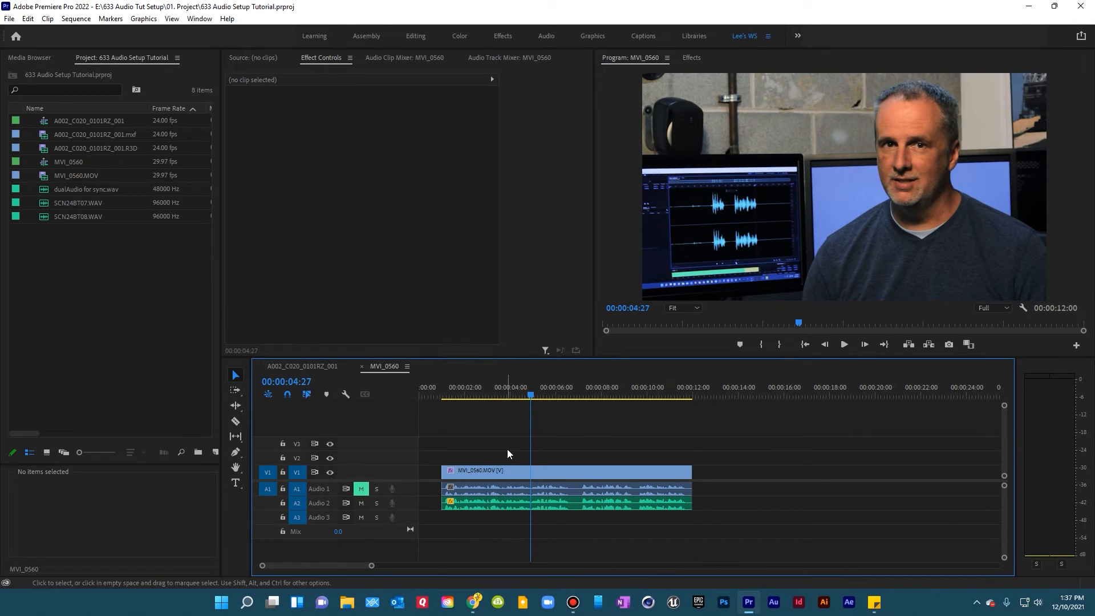
drag(507, 454, 525, 532)
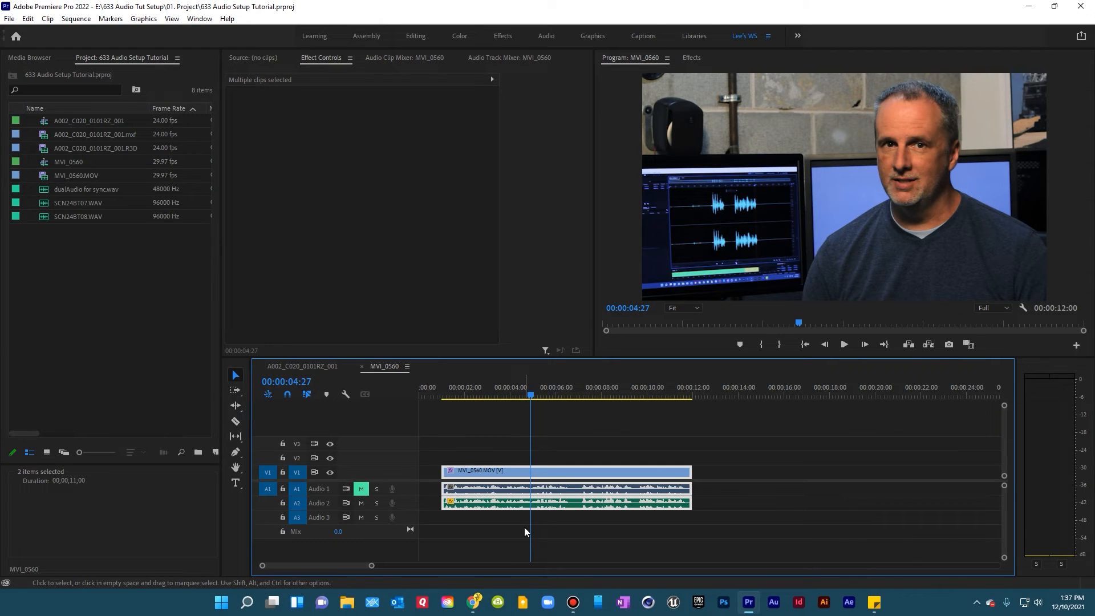
key(Delete)
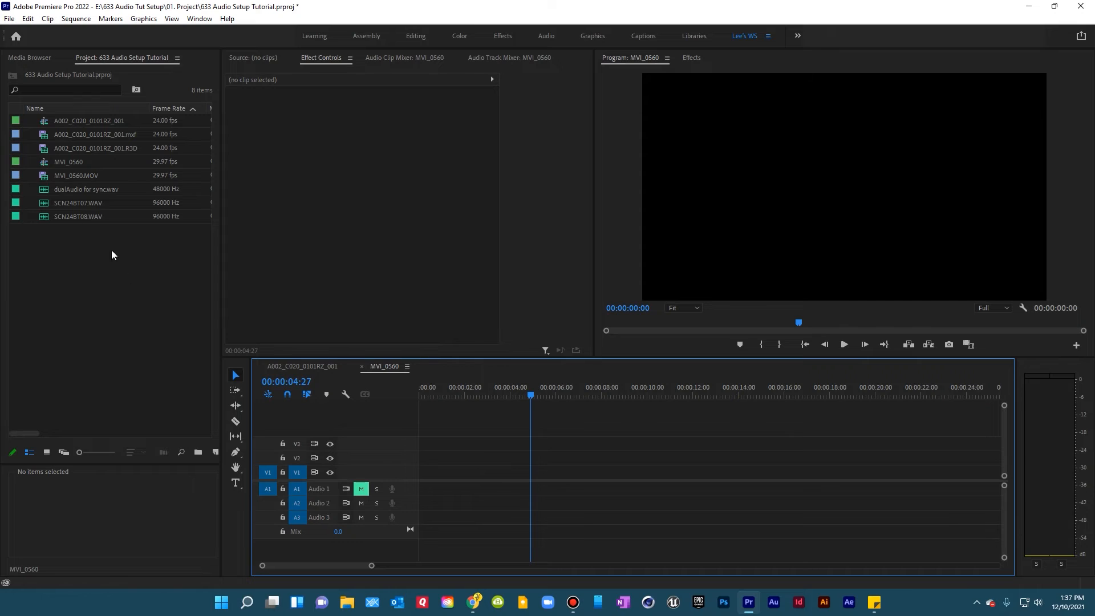
Step: Preview MVI_0560.MOV as the source and place the full clip on V1 and A1 near the start of the MVI_0560 sequence
double_click(41, 176)
mouse_move(360, 323)
mouse_down()
mouse_move(389, 328)
mouse_move(378, 323)
mouse_up()
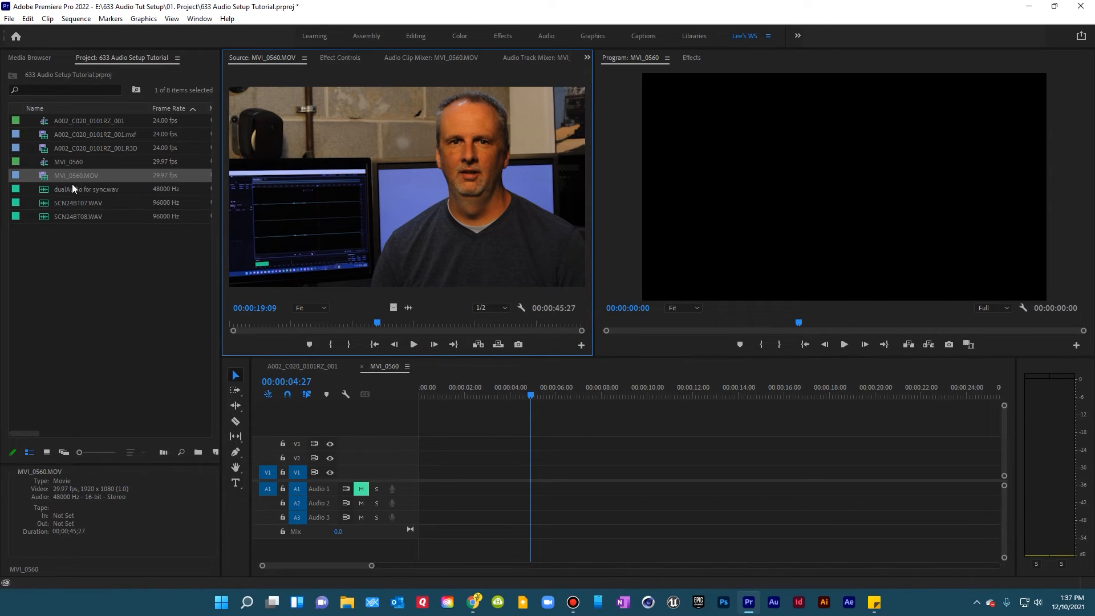
drag(42, 175, 478, 482)
key(minus)
key(minus)
key(minus)
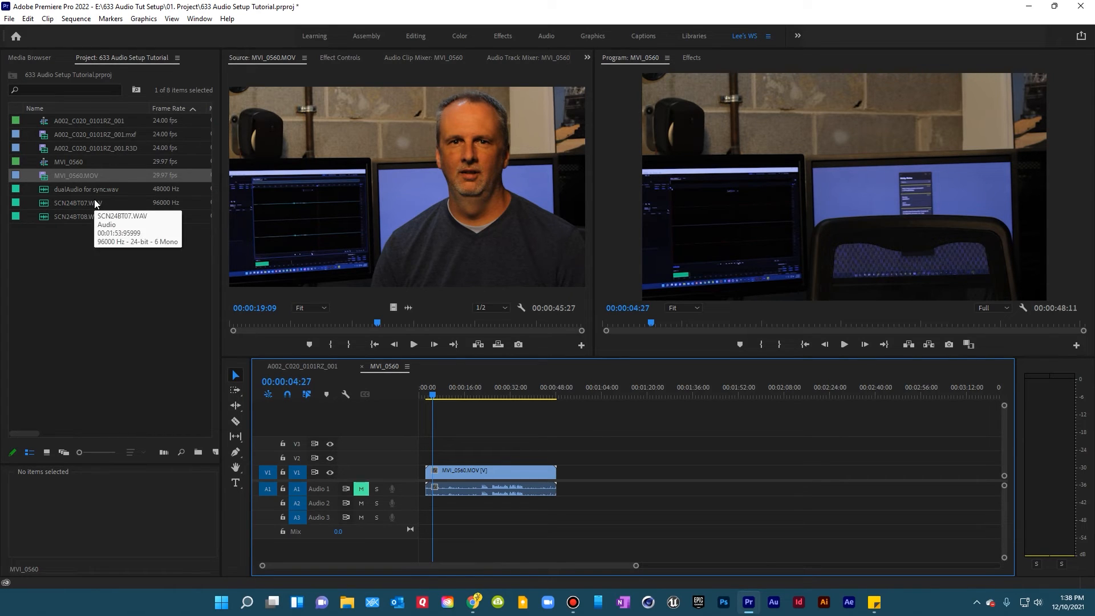
Step: Add dualAudio for sync.wav to Audio 2 and synchronize it with MVI_0560.MOV by Audio, using Track Channel 1
drag(43, 192, 466, 509)
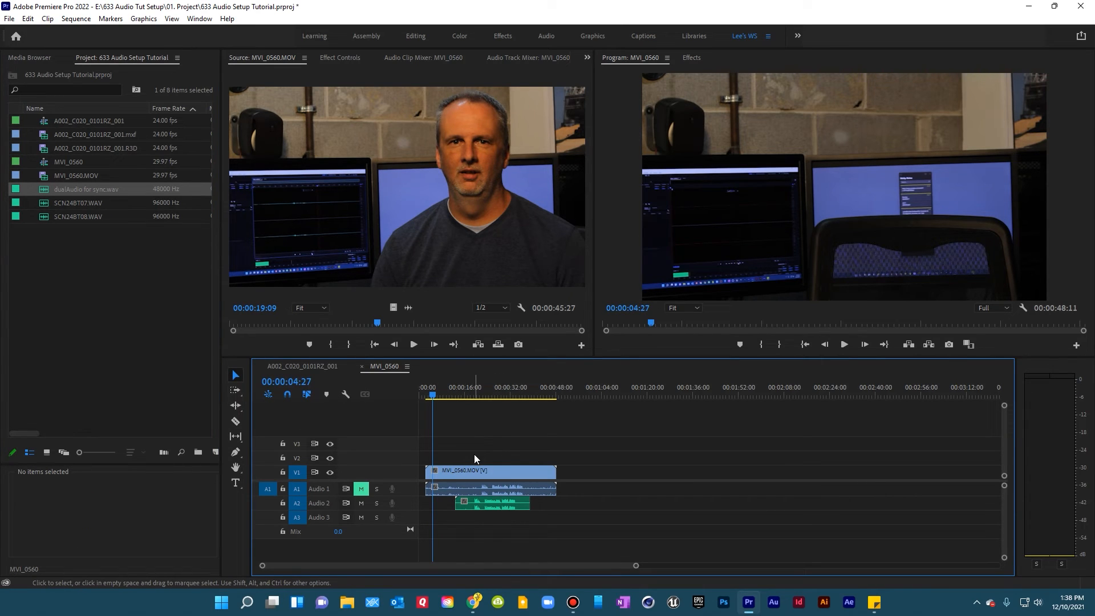
drag(474, 454, 512, 497)
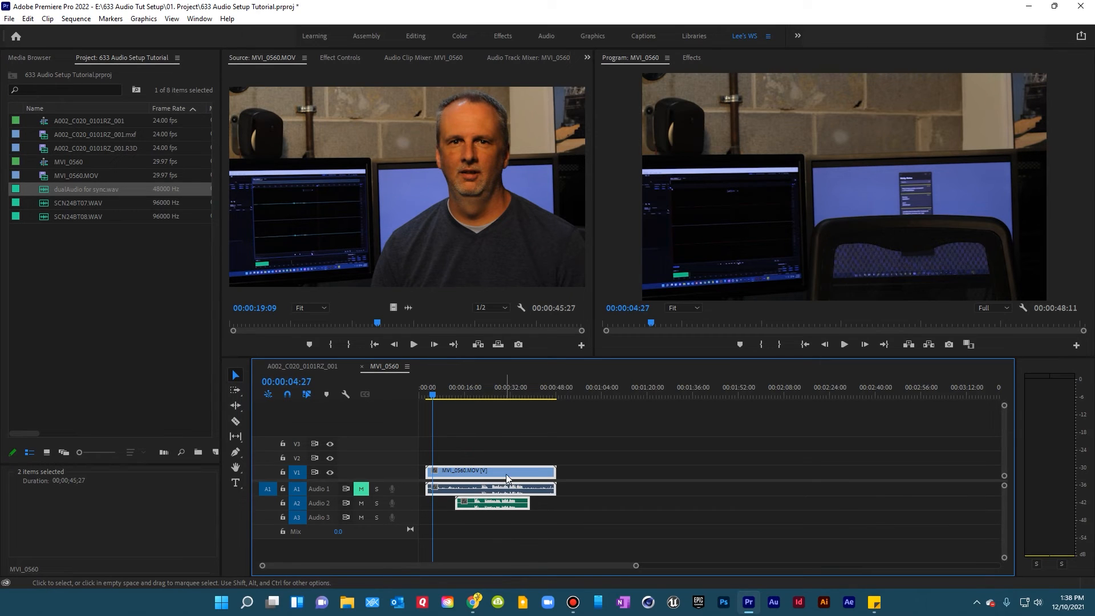
right_click(505, 474)
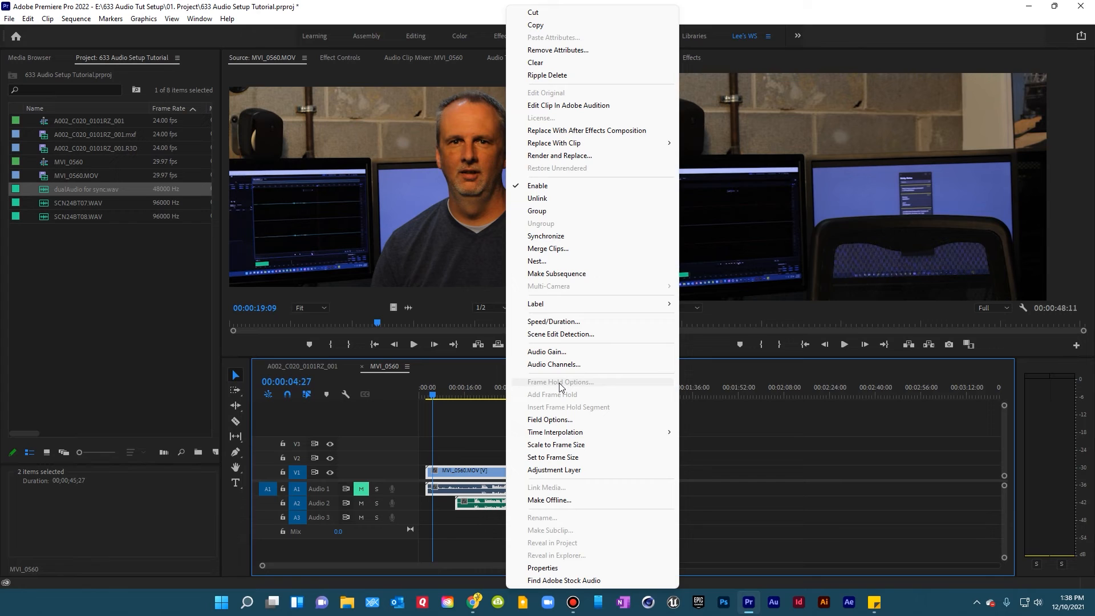
click(548, 237)
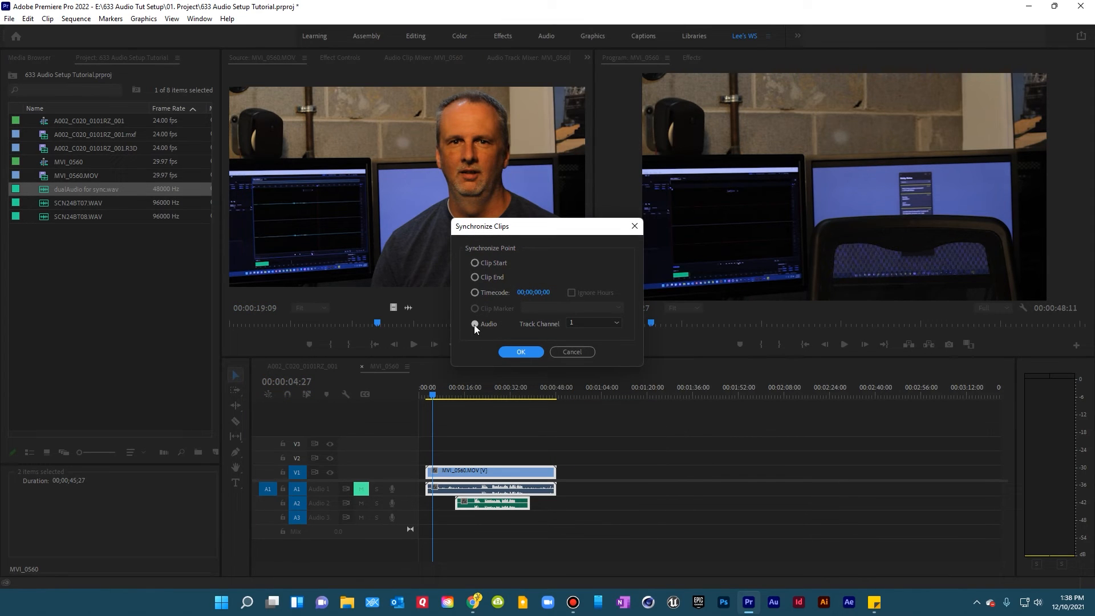
click(522, 352)
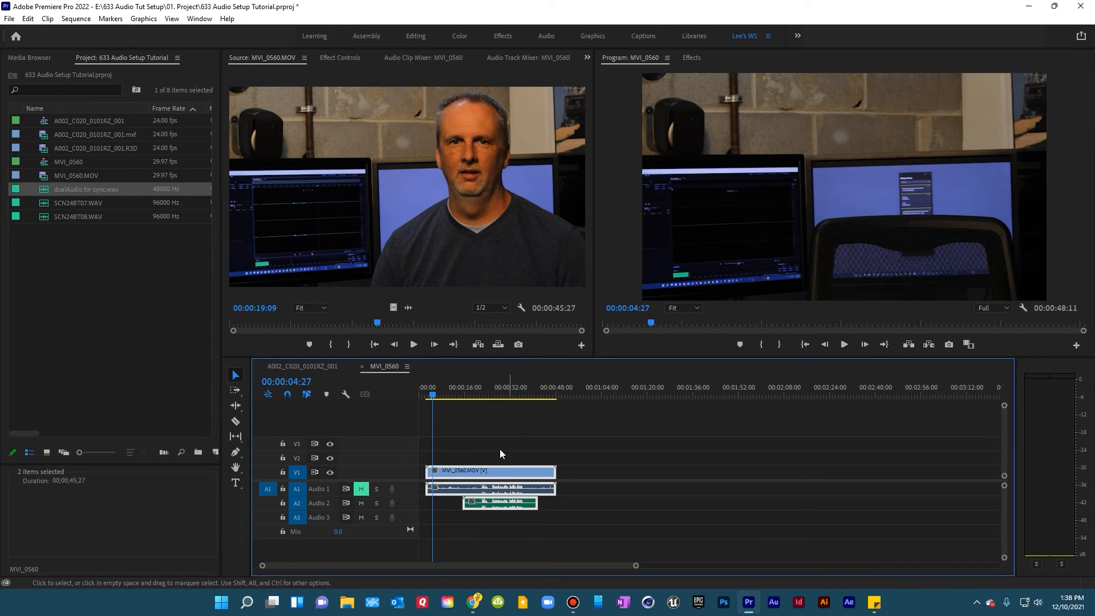
Step: Cut the clips on all tracks at 00:00:21:29 and delete everything before the cut
click(478, 392)
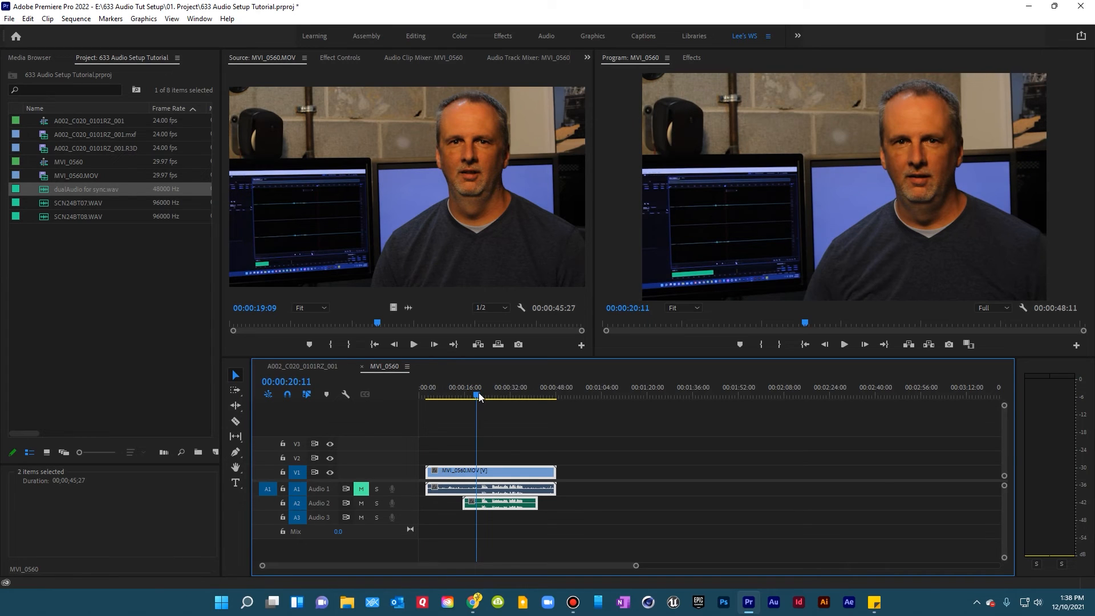
key(backslash)
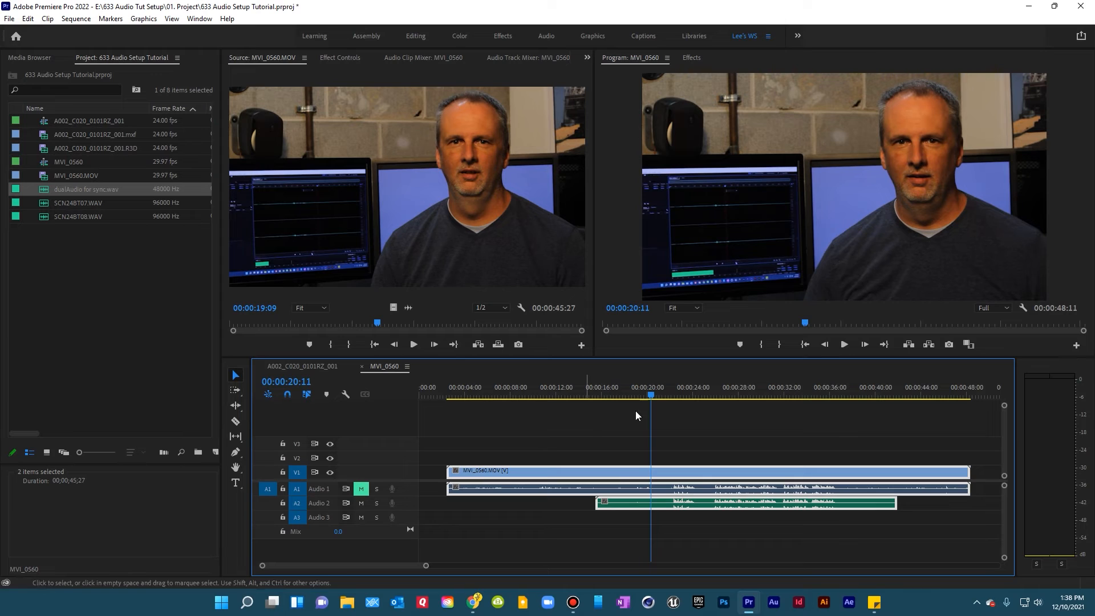
click(666, 393)
click(669, 392)
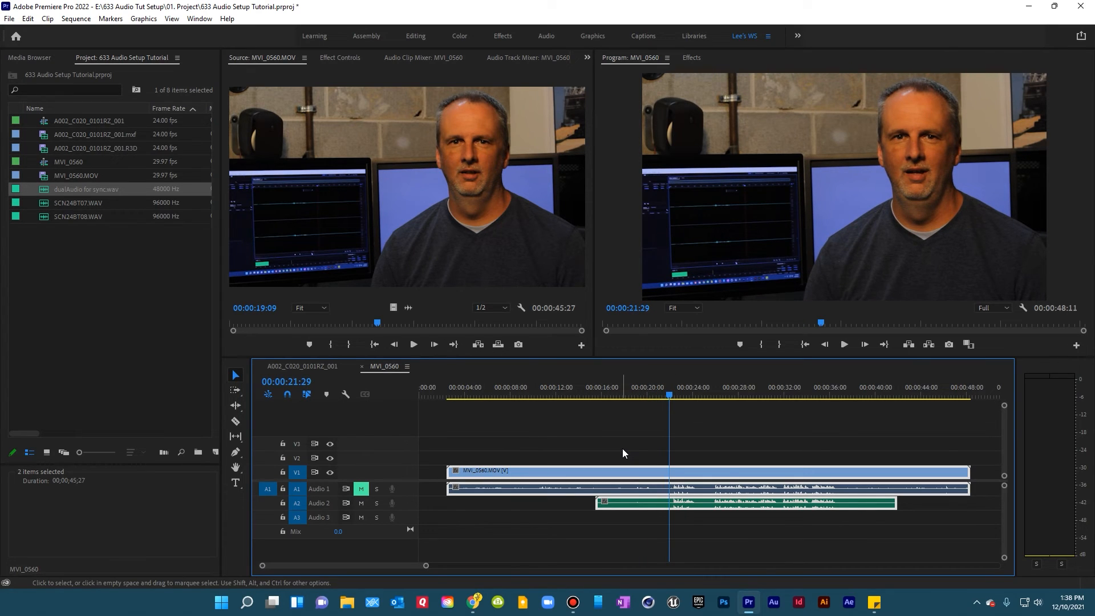
key(ctrl+shift+k)
drag(622, 448, 626, 495)
drag(639, 532, 642, 540)
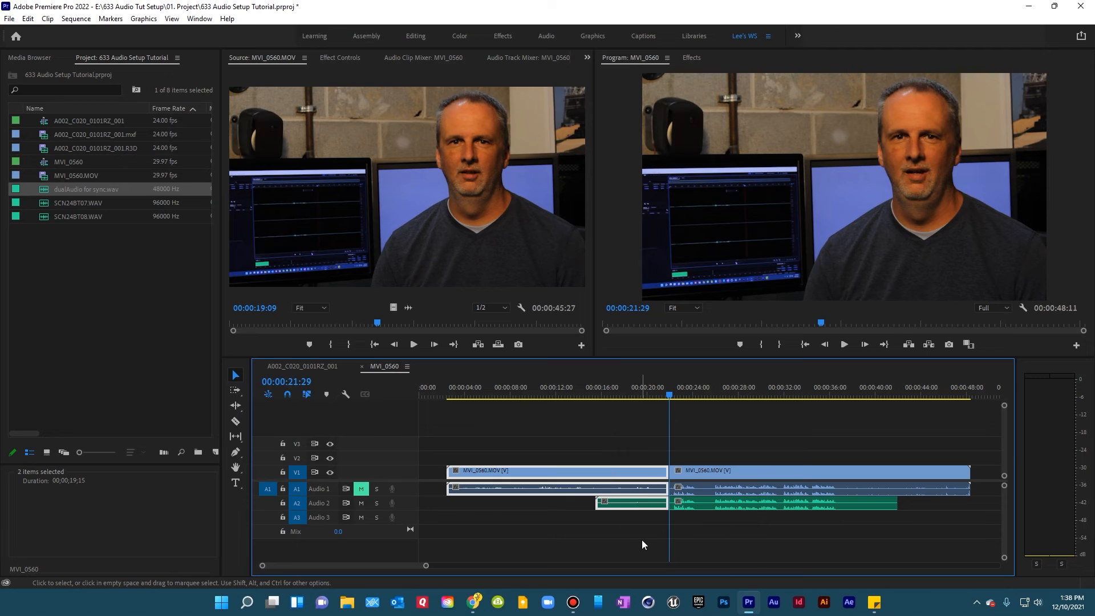
key(Delete)
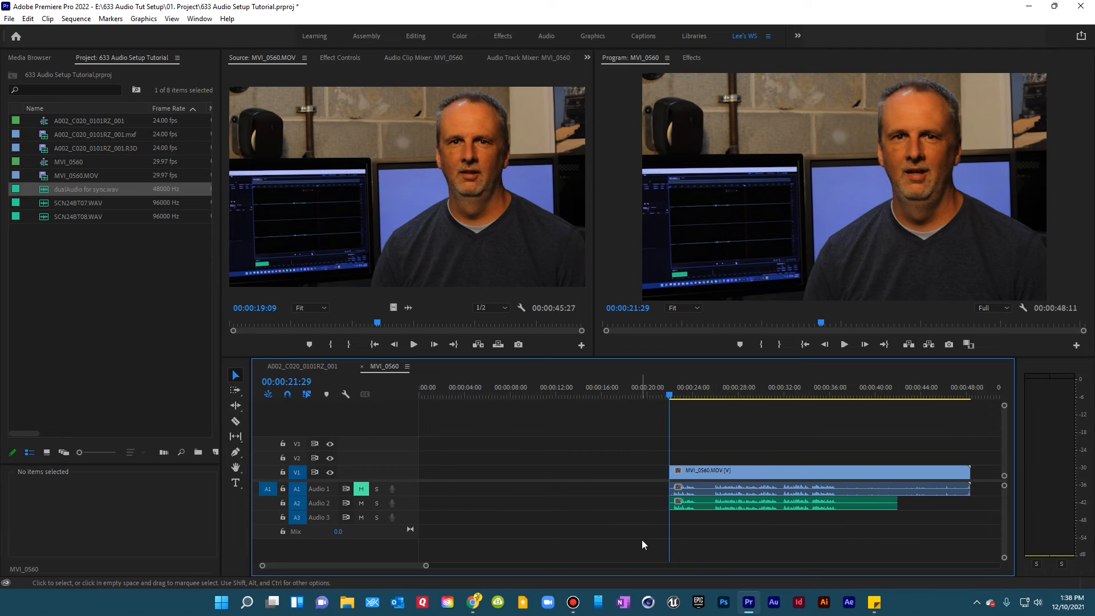
Step: Play on to 00:00:25:22, cut the video and both audio clips there, and delete the portion before it
click(706, 392)
key(space)
drag(656, 433, 700, 556)
key(ctrl+k)
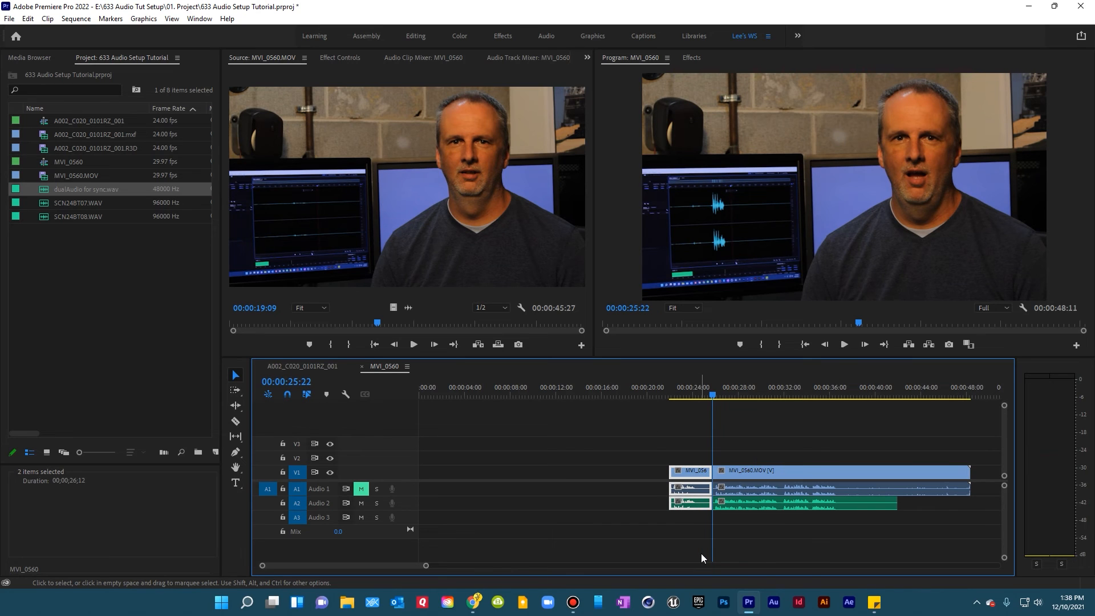
key(Delete)
Step: Trim the video and both audio tracks to end at 00:00:36:24 and delete the leftover MVI_0560.MOV piece after it
drag(810, 393, 840, 403)
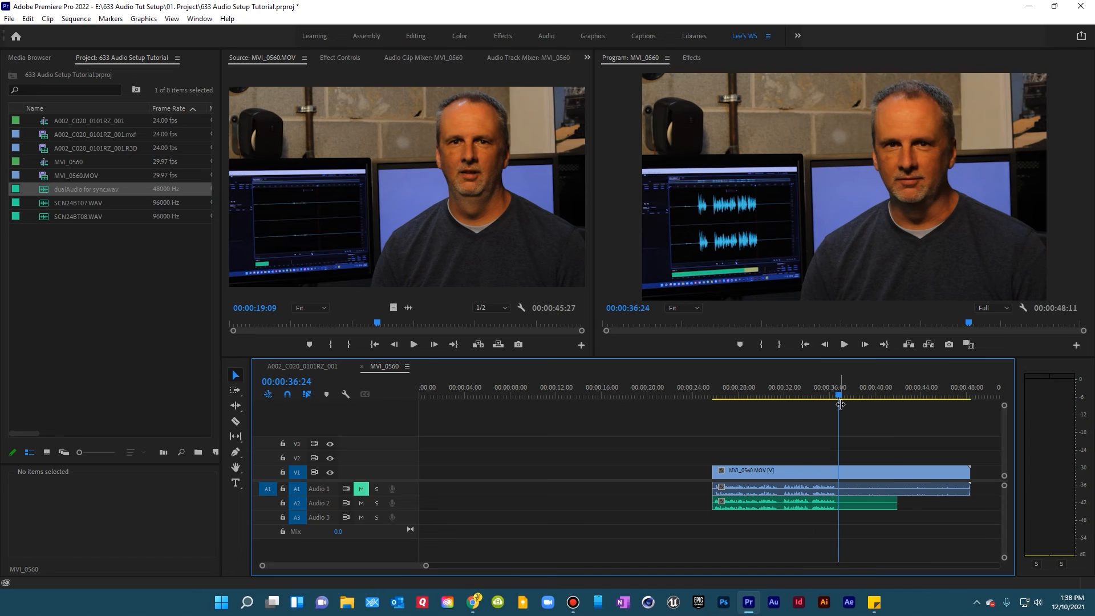
key(w)
click(881, 477)
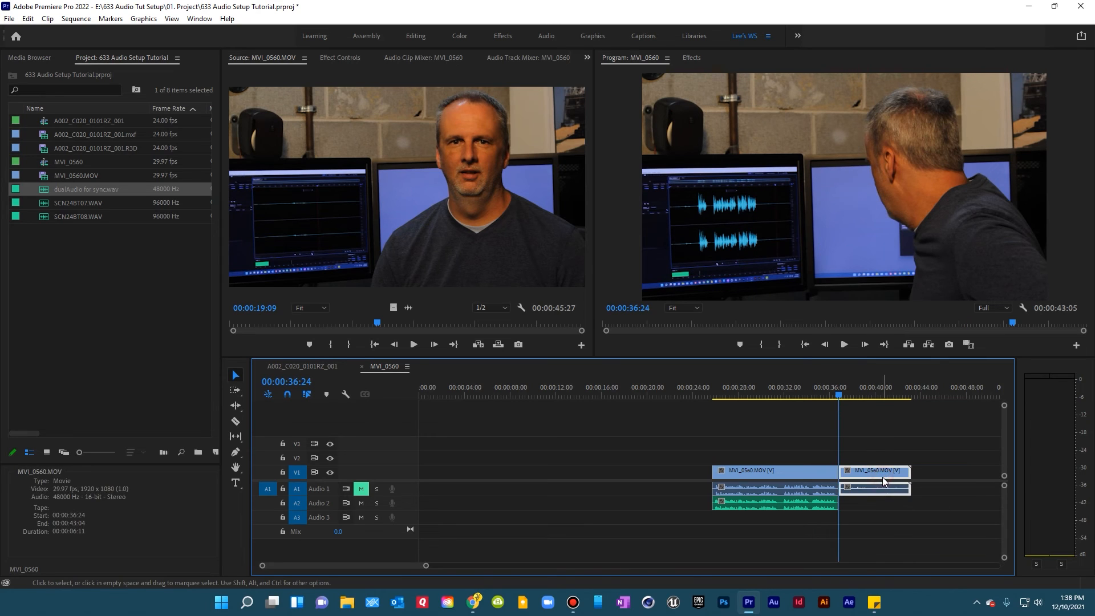
key(Delete)
drag(767, 434, 785, 523)
click(780, 452)
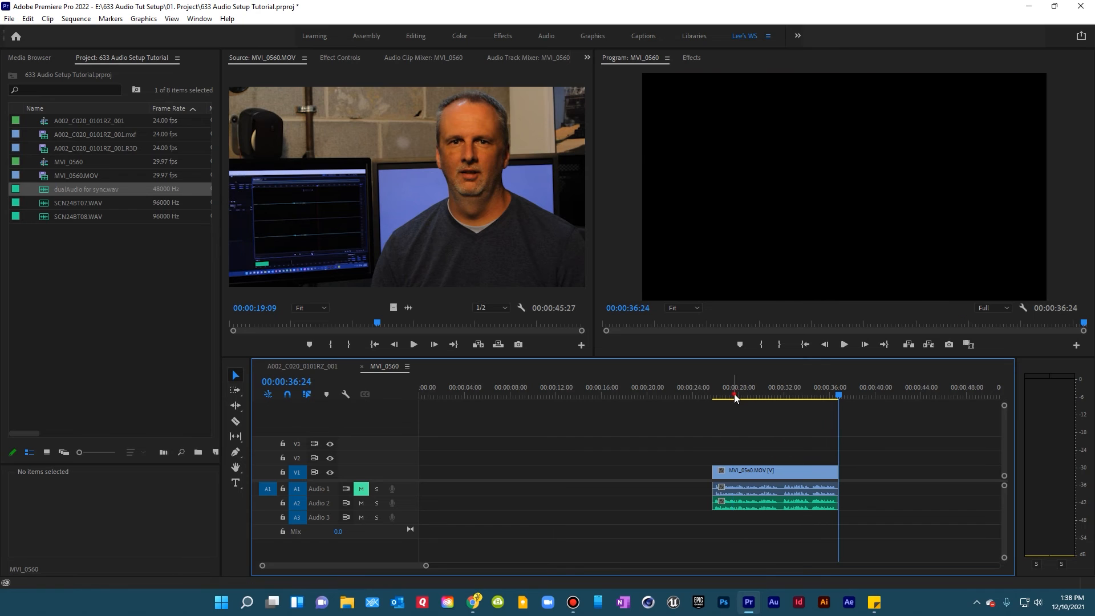
Step: Play the trimmed section from about 00:00:27:22 with Audio 1 muted to hear only the synced dualAudio recording
click(735, 395)
key(space)
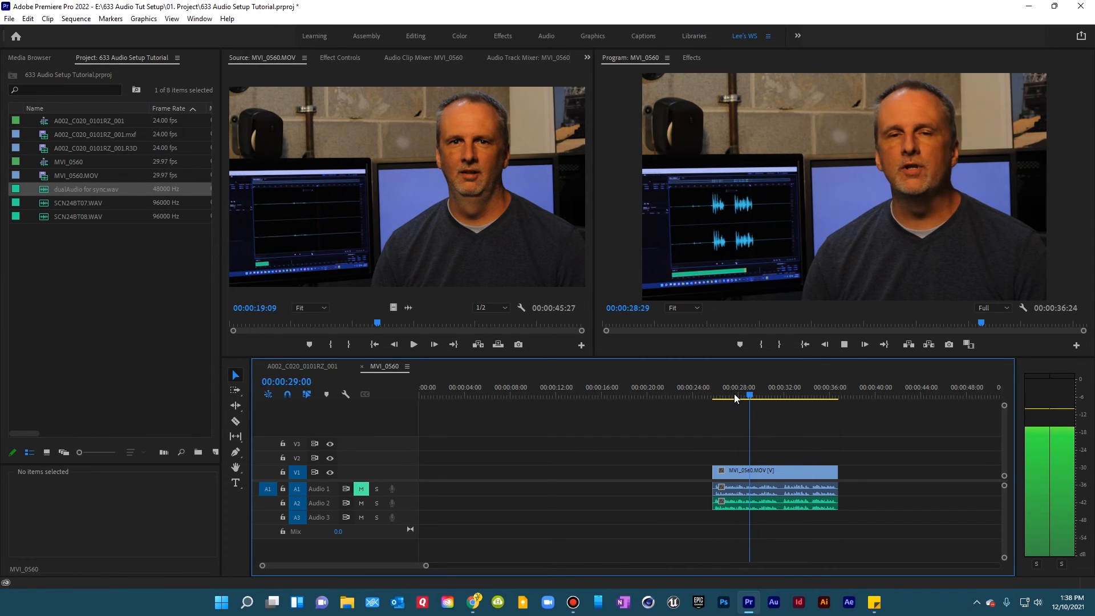
key(space)
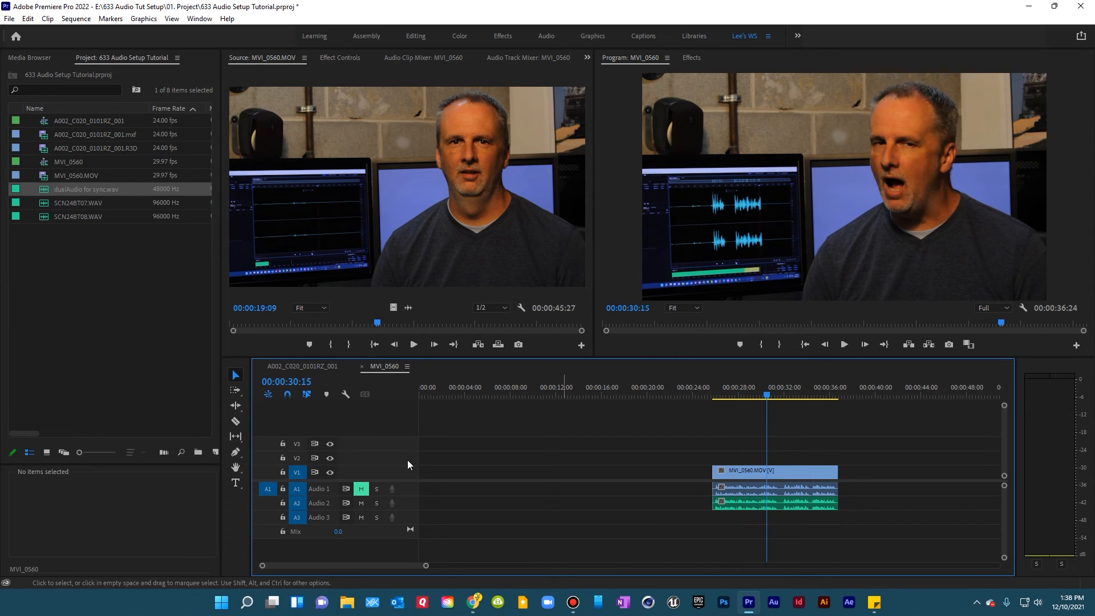
Step: Unmute Audio 1 and play the section from 00:00:27:22 with both audio tracks together
click(737, 395)
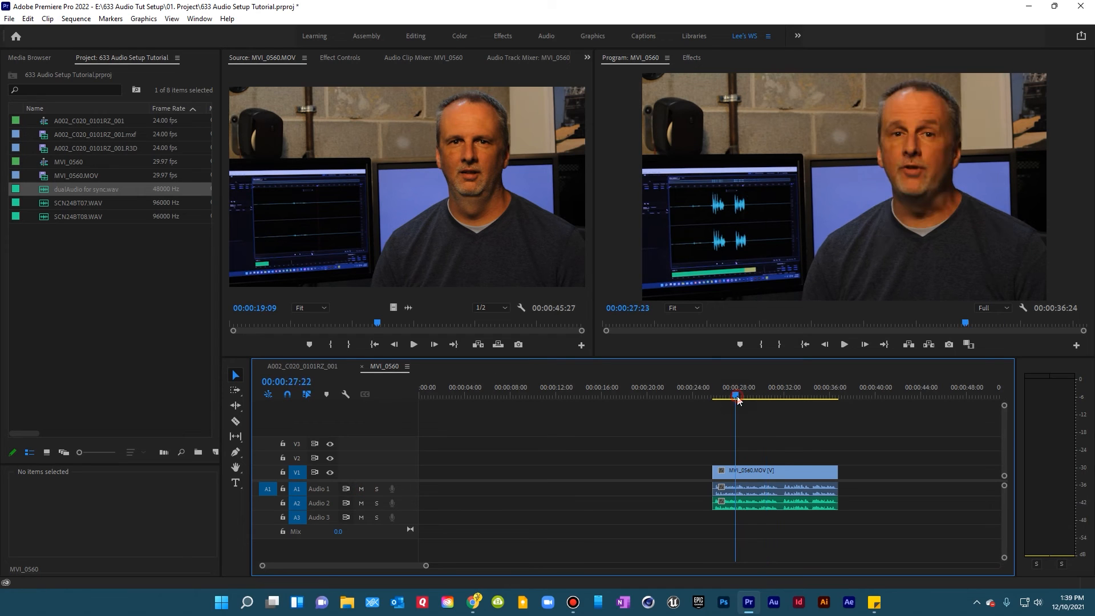
key(space)
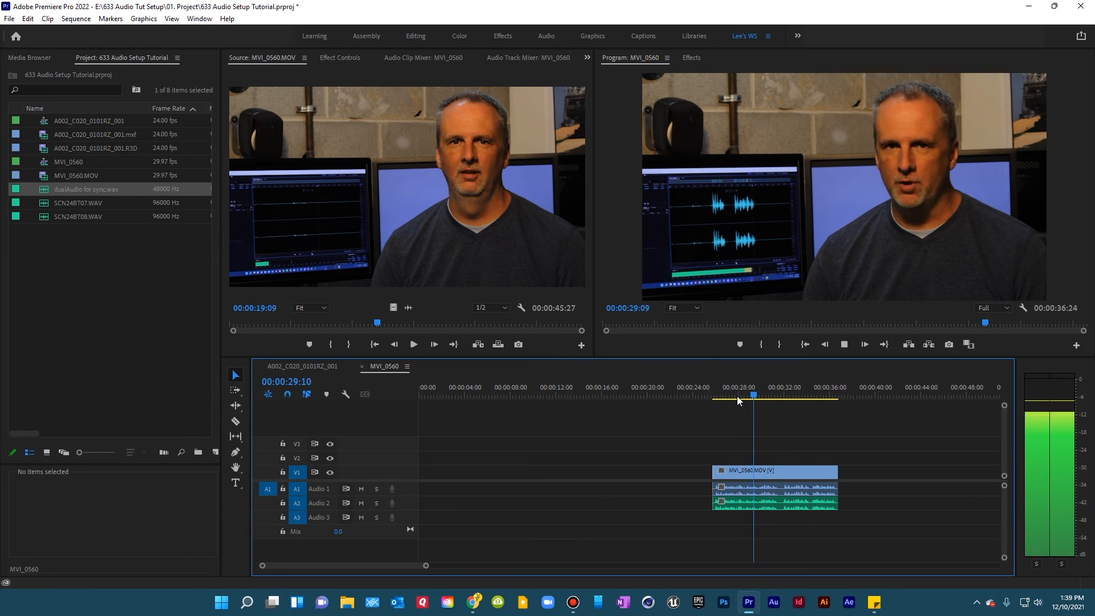
key(space)
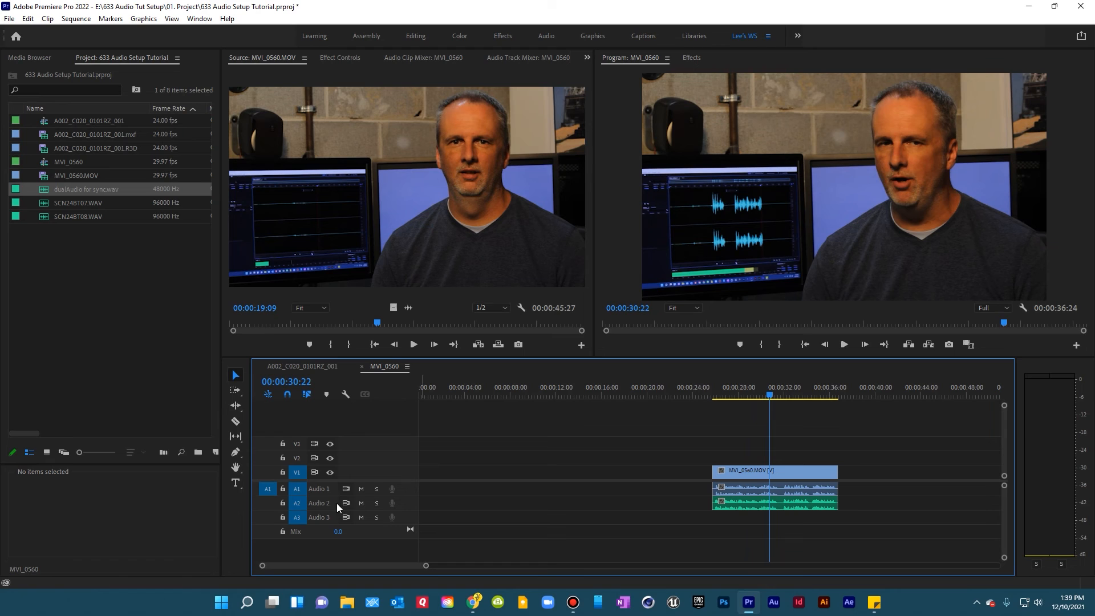
Step: Mute Audio 2 and play the same section to hear only the camera audio on Audio 1
click(361, 503)
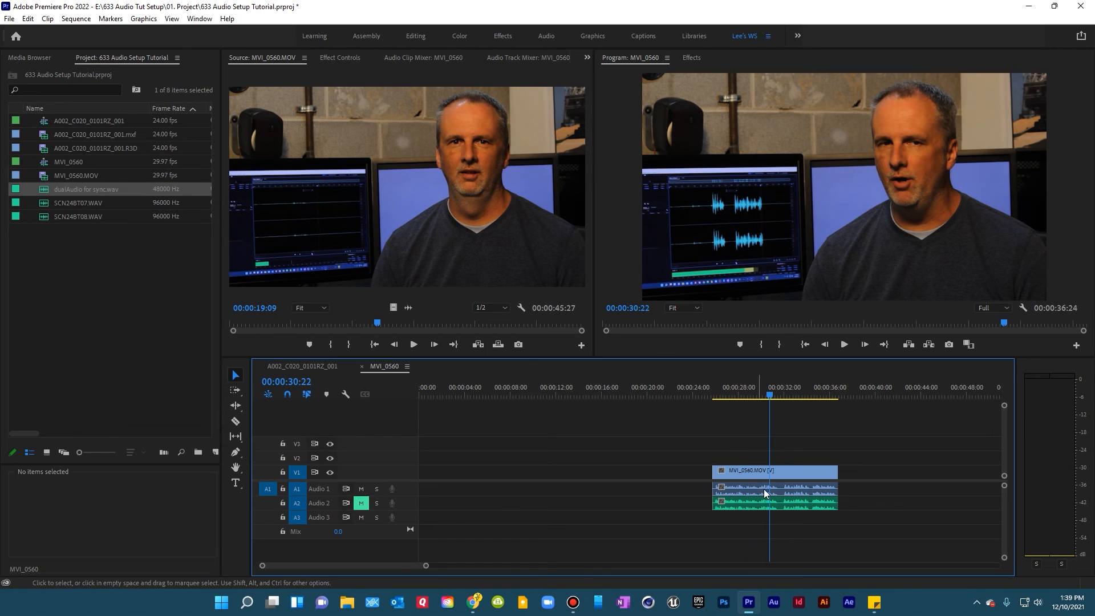
click(734, 390)
key(space)
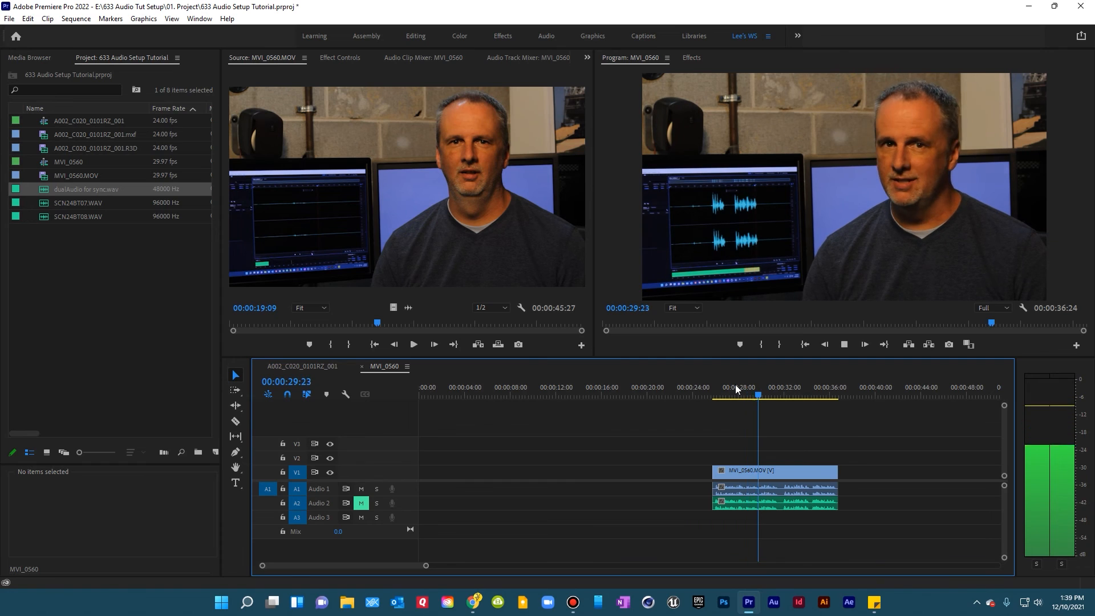
key(space)
Step: Unmute Audio 2, mute Audio 1 again, and play on to 00:00:34:06 with the separately recorded audio
click(361, 503)
click(362, 489)
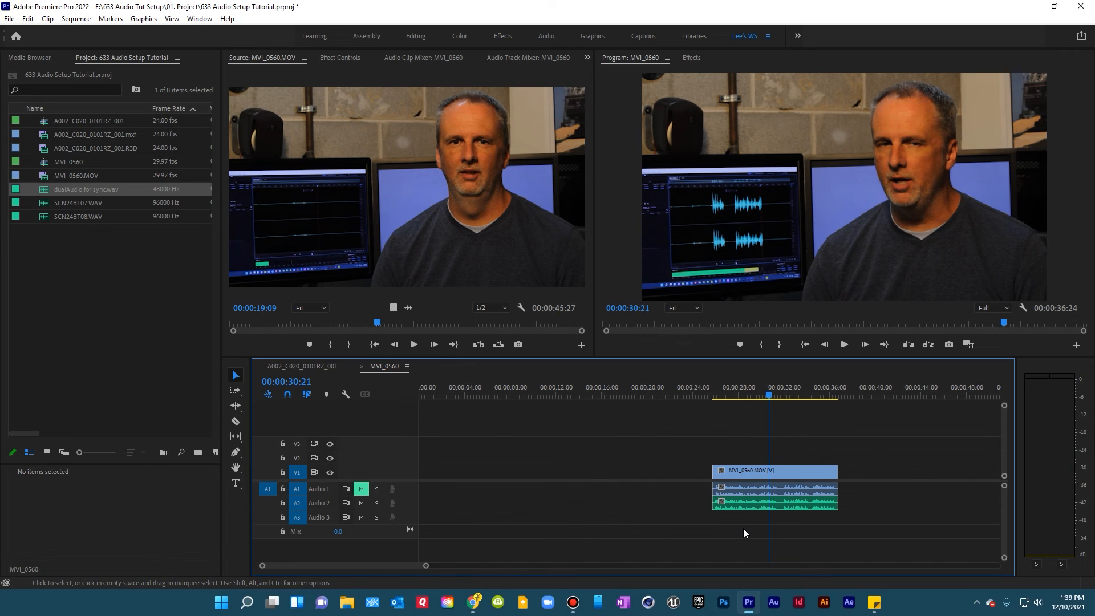
key(space)
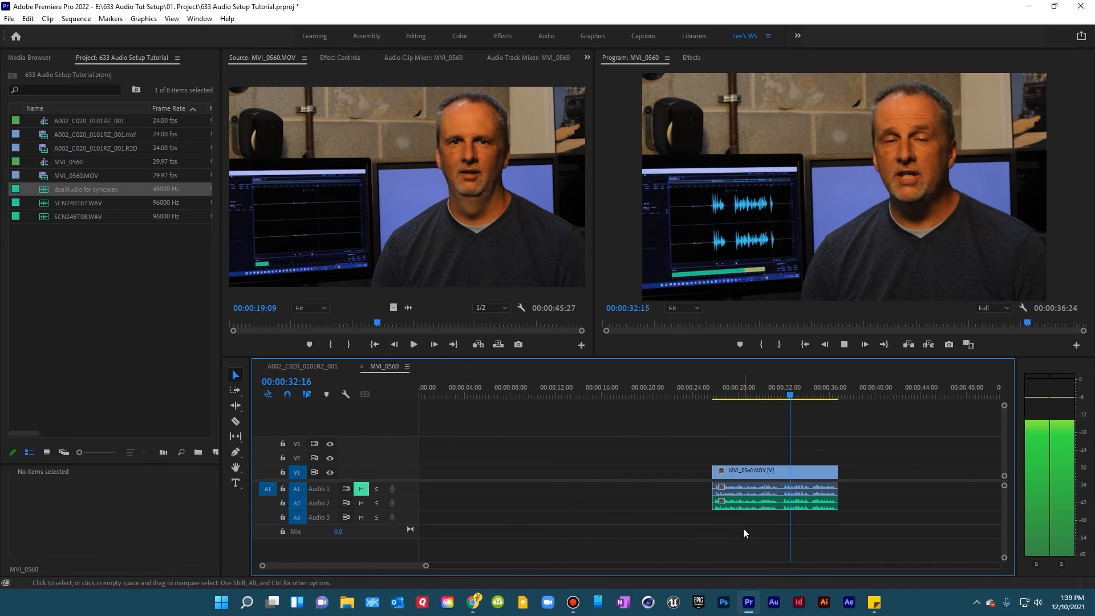
key(space)
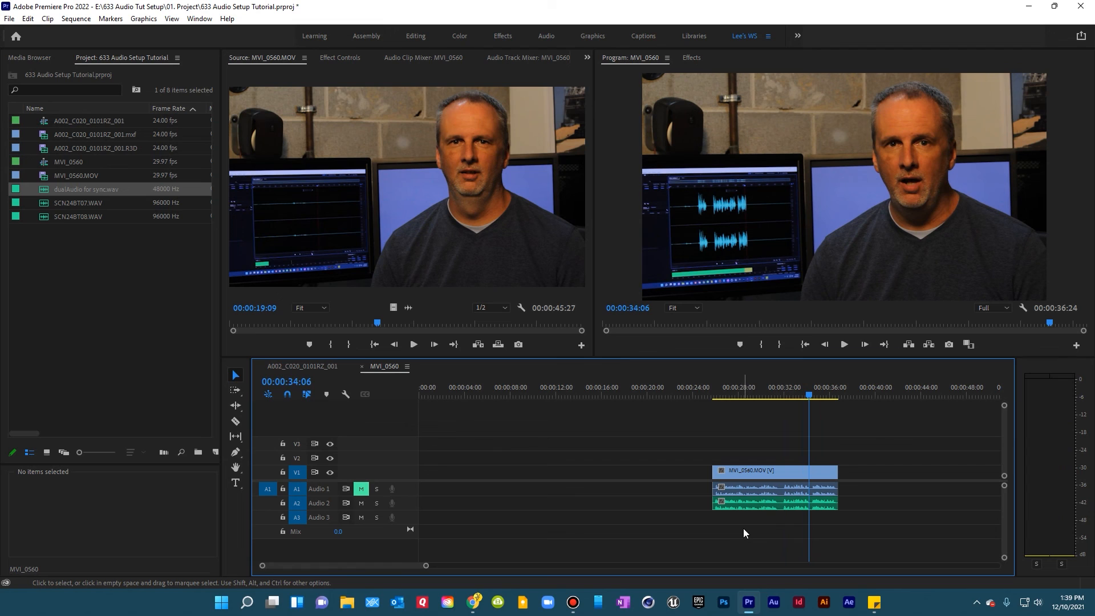
Step: Overwrite the camera audio on Audio 1 with the dualAudio for sync.wav clip and link it to the MVI_0560.MOV video
click(748, 505)
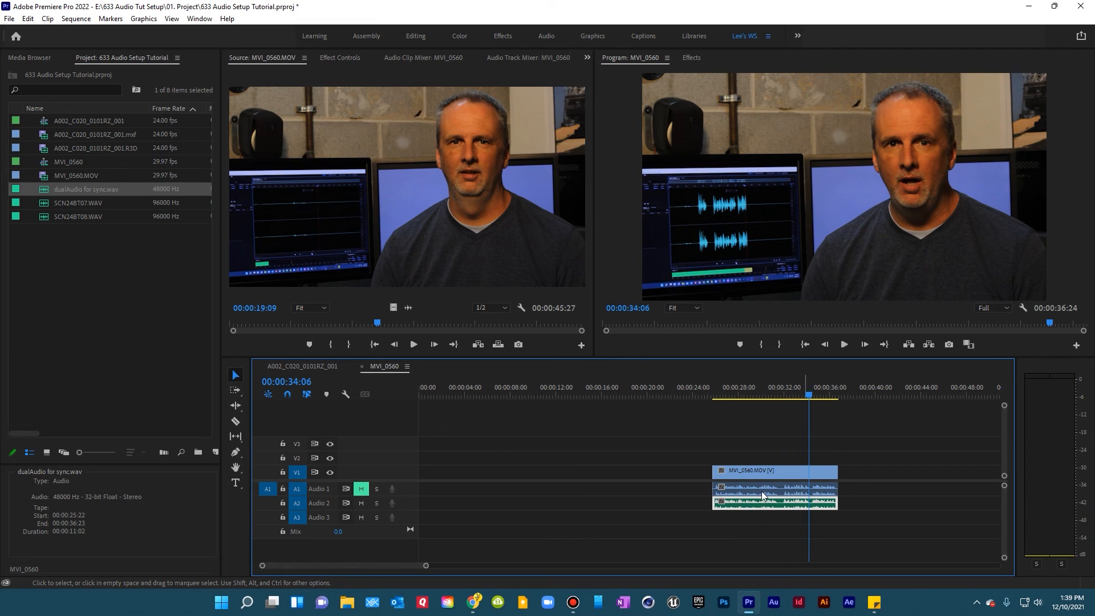
drag(748, 505, 751, 494)
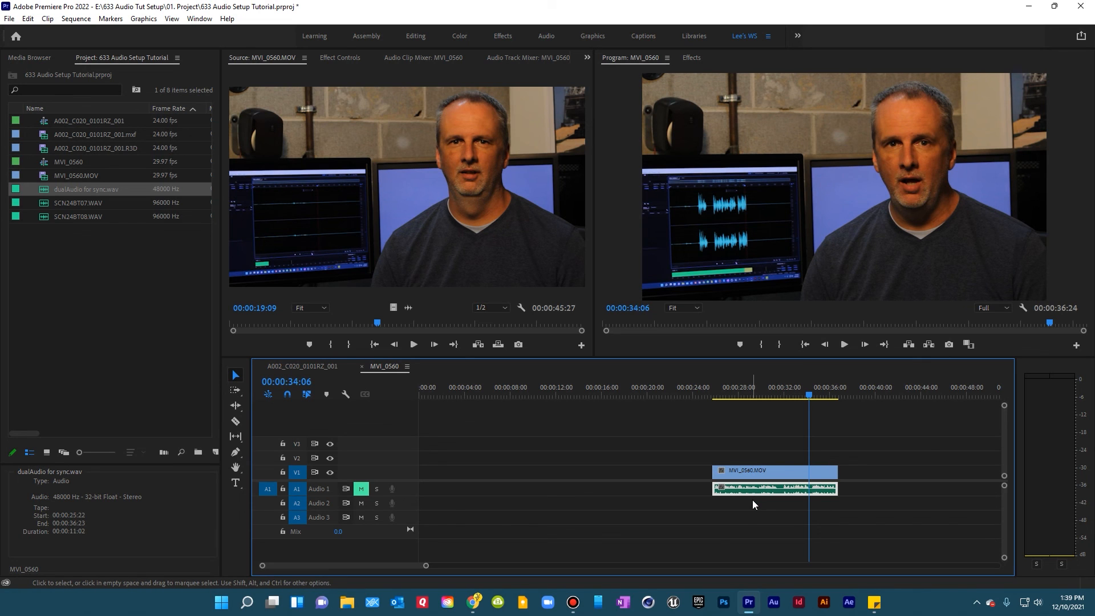
drag(750, 450, 755, 474)
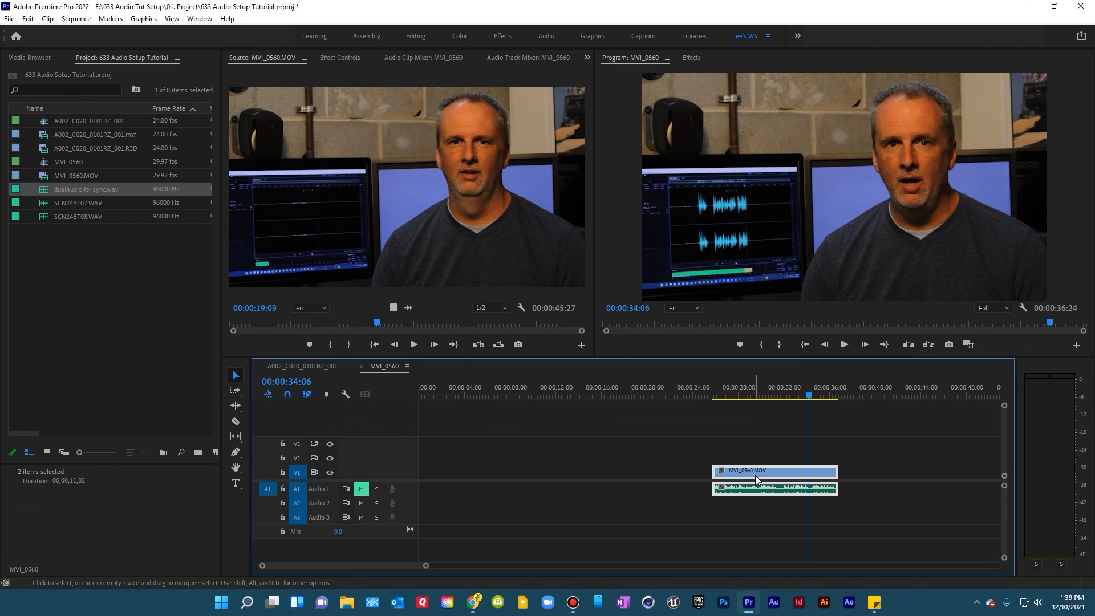
right_click(755, 475)
click(793, 198)
Step: Move the linked clip earlier to start at 00:00:18:13 and play it with Audio 1 unmuted
drag(717, 475, 633, 475)
click(655, 388)
key(space)
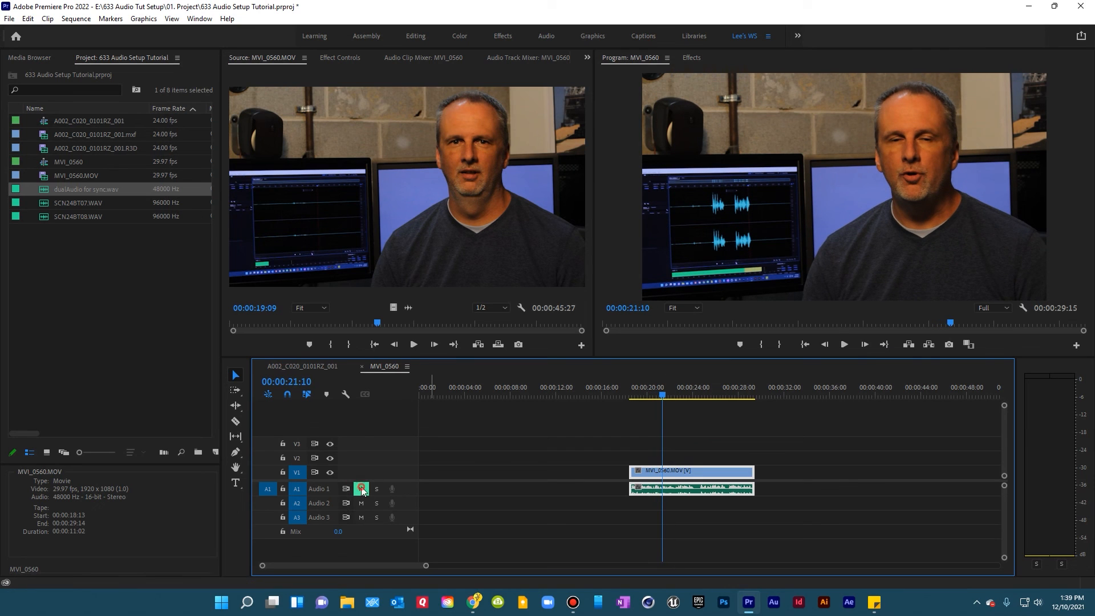
click(361, 489)
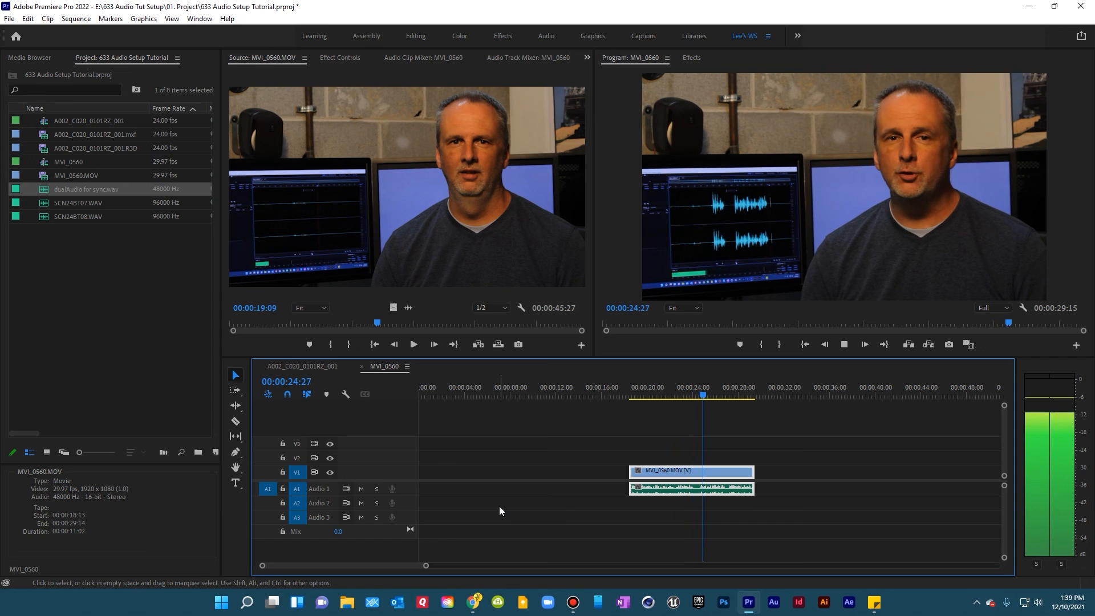
key(space)
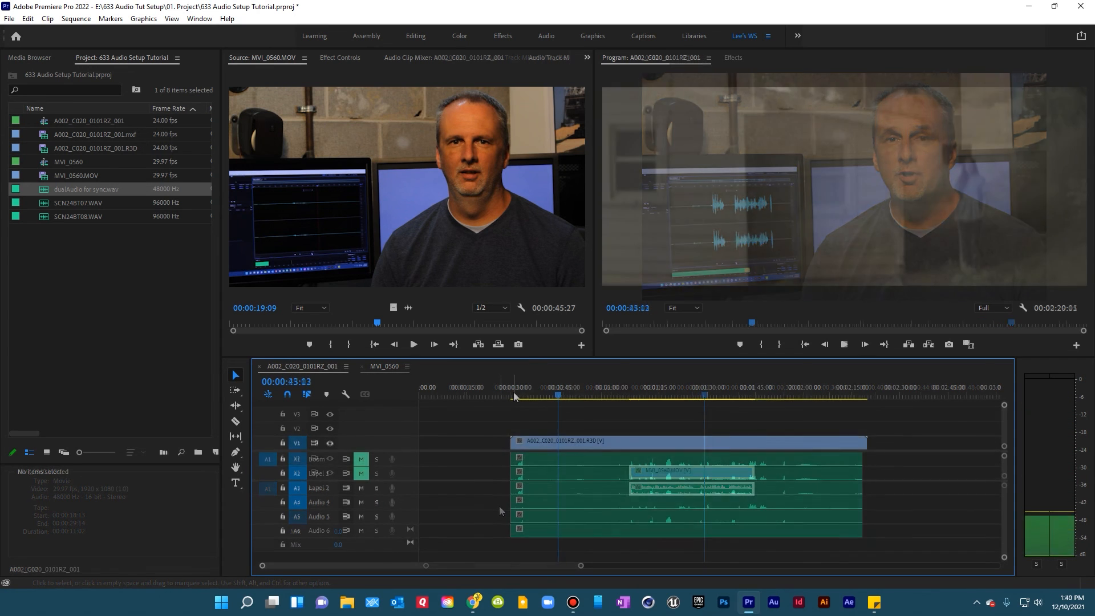